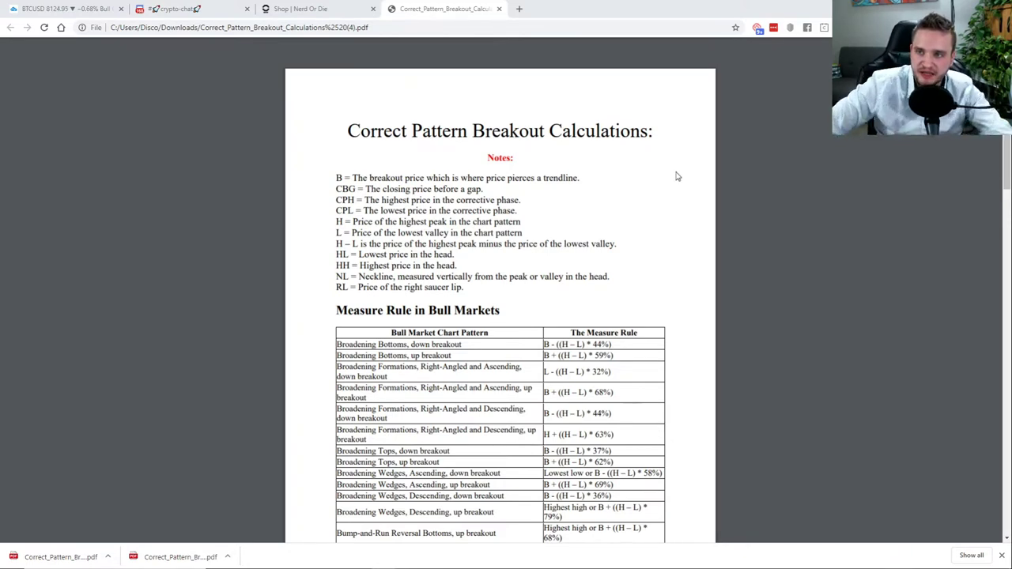
# Review the abbreviation notes and the bull market measure rule table in the Correct Pattern Breakout Calculations PDF.
pyautogui.moveTo(353, 174); pyautogui.dragTo(362, 282)
pyautogui.click(338, 182)
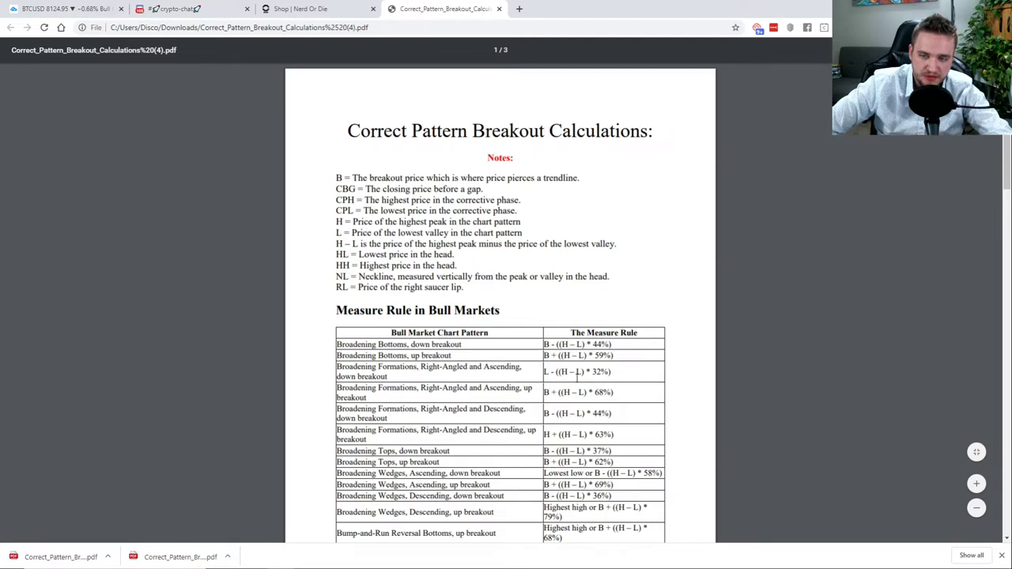
pyautogui.moveTo(566, 336); pyautogui.dragTo(651, 340)
pyautogui.click(624, 413)
pyautogui.scroll(-1, 612, 383)
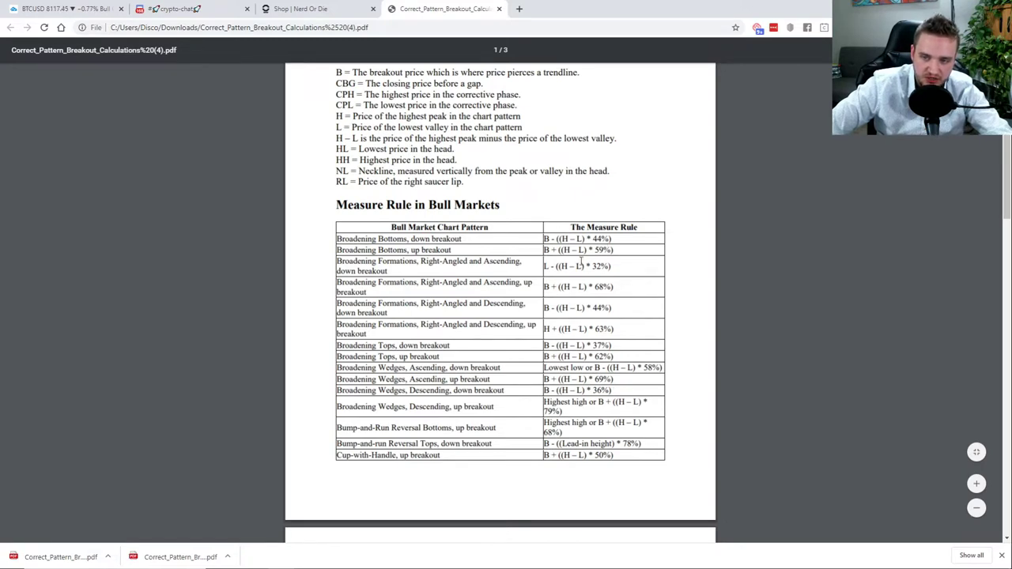
pyautogui.scroll(1, 581, 261)
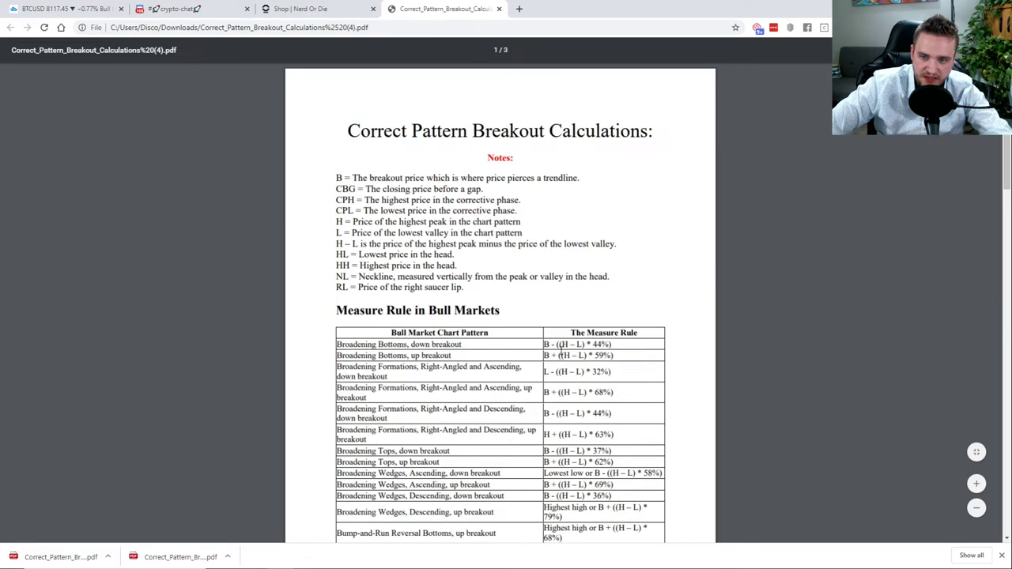
# Read the Broadening Bottoms, down breakout rule together with the definitions of B, H and L and its percentage factor.
pyautogui.moveTo(411, 345); pyautogui.dragTo(341, 345)
pyautogui.click(416, 346)
pyautogui.moveTo(366, 178); pyautogui.dragTo(585, 177)
pyautogui.click(585, 178)
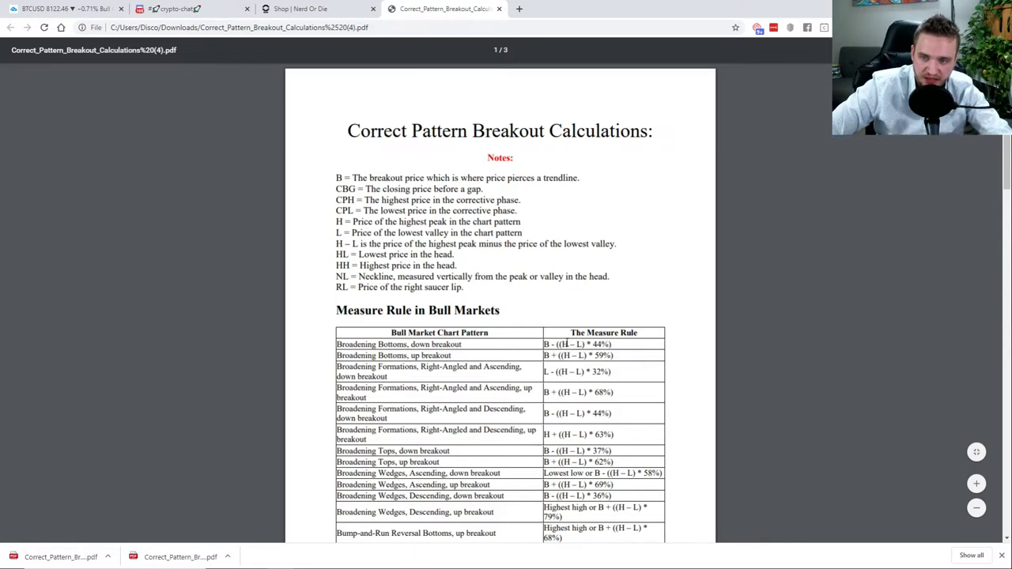
pyautogui.moveTo(356, 244); pyautogui.dragTo(526, 223)
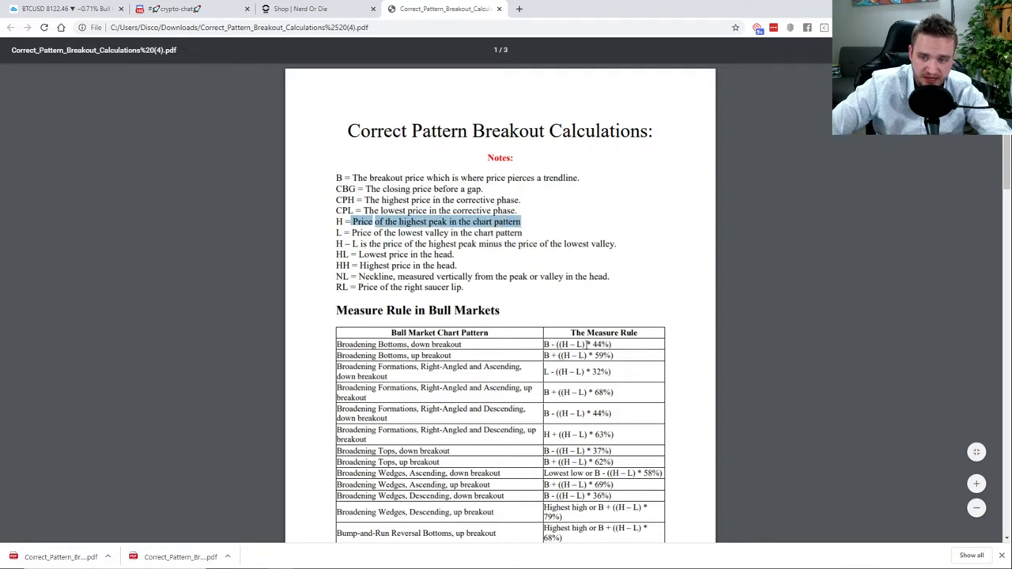
pyautogui.moveTo(353, 233); pyautogui.dragTo(523, 237)
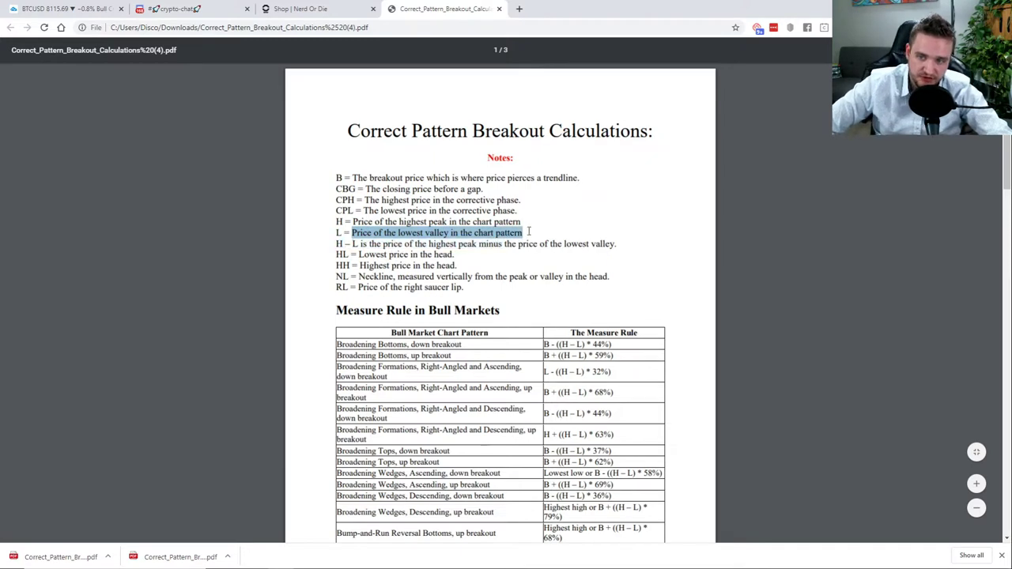
pyautogui.click(528, 231)
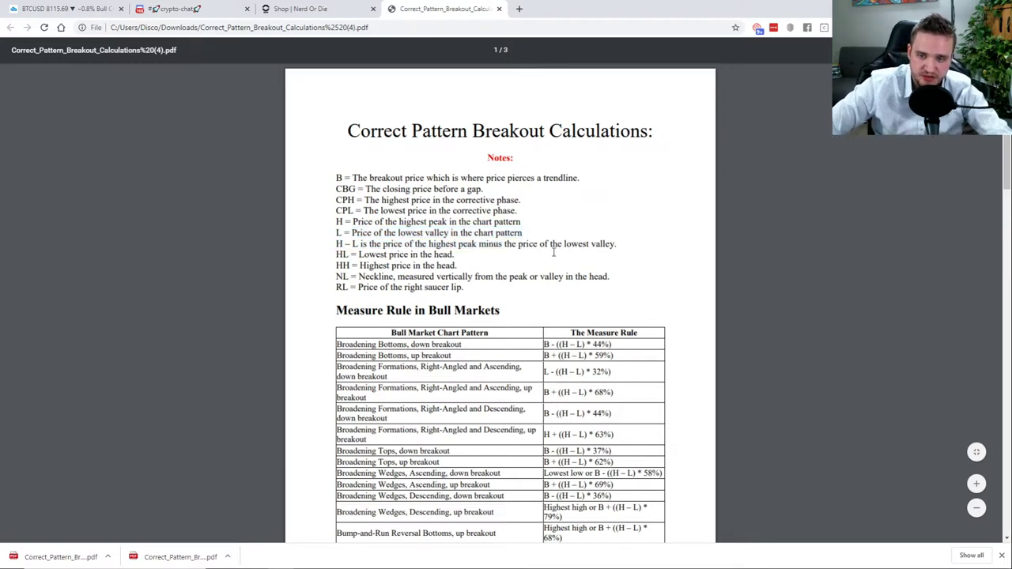
pyautogui.moveTo(593, 344); pyautogui.dragTo(605, 435)
pyautogui.click(592, 336)
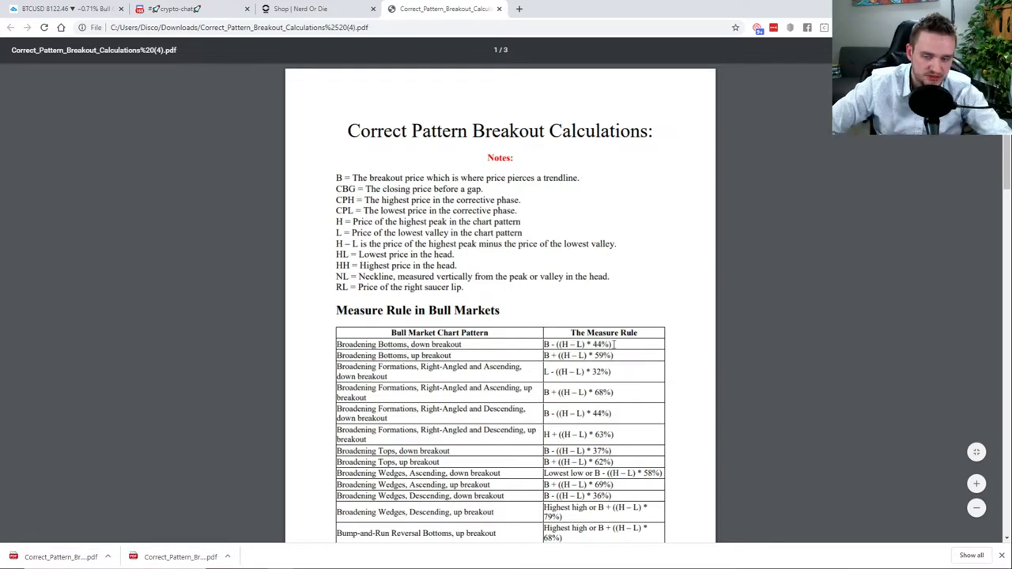
pyautogui.click(618, 344)
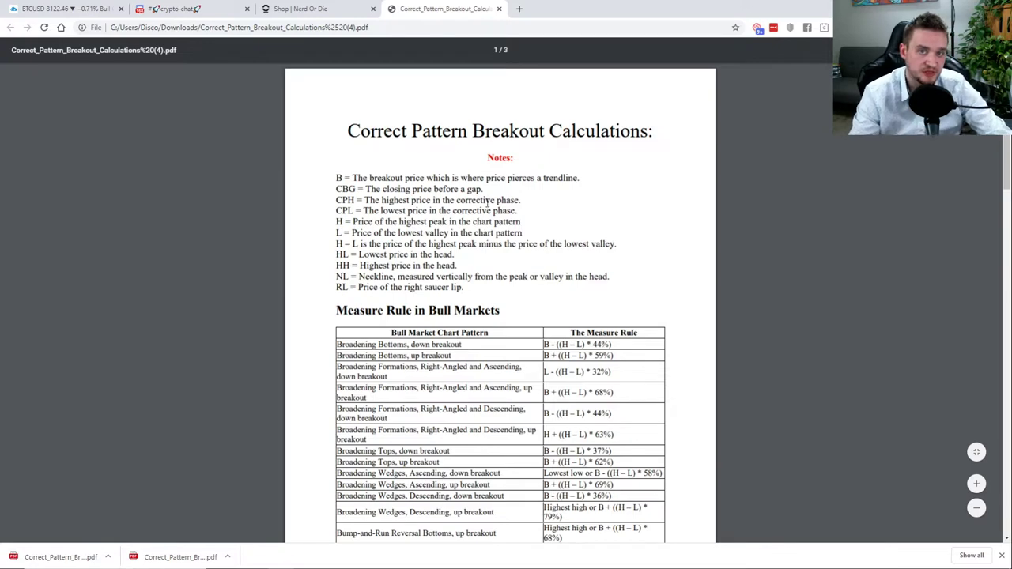
# Switch to the TradingView BTCUSD chart and examine the recent inverse head and shoulders pattern with its target calculation.
pyautogui.click(40, 11)
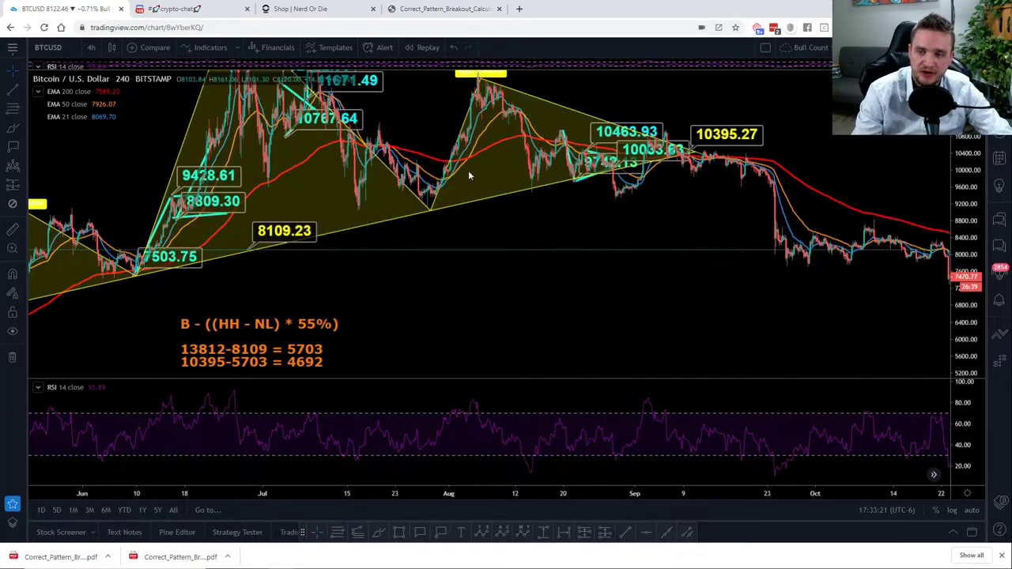
pyautogui.moveTo(603, 300); pyautogui.dragTo(90, 232)
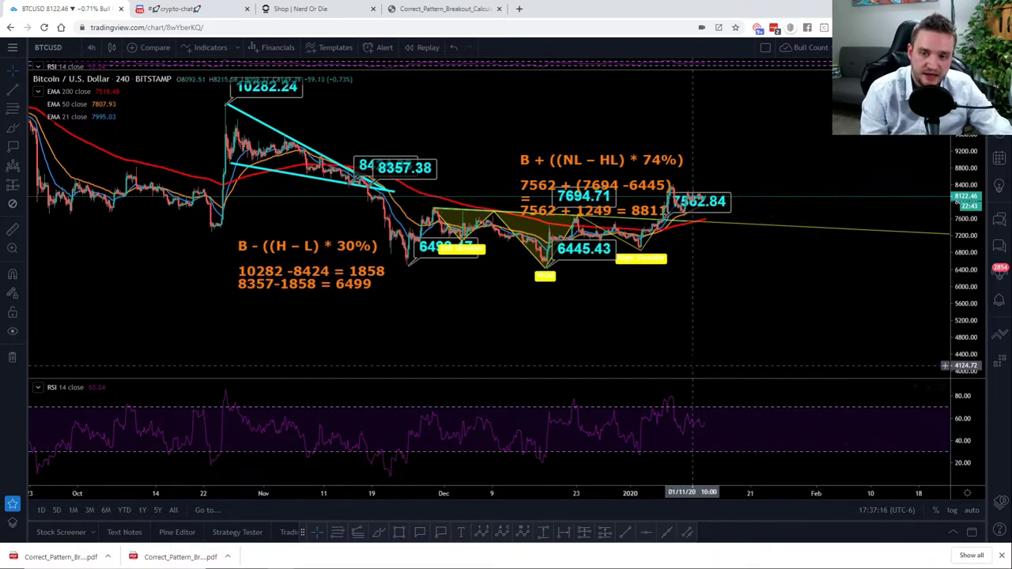
pyautogui.moveTo(960, 277); pyautogui.dragTo(957, 178)
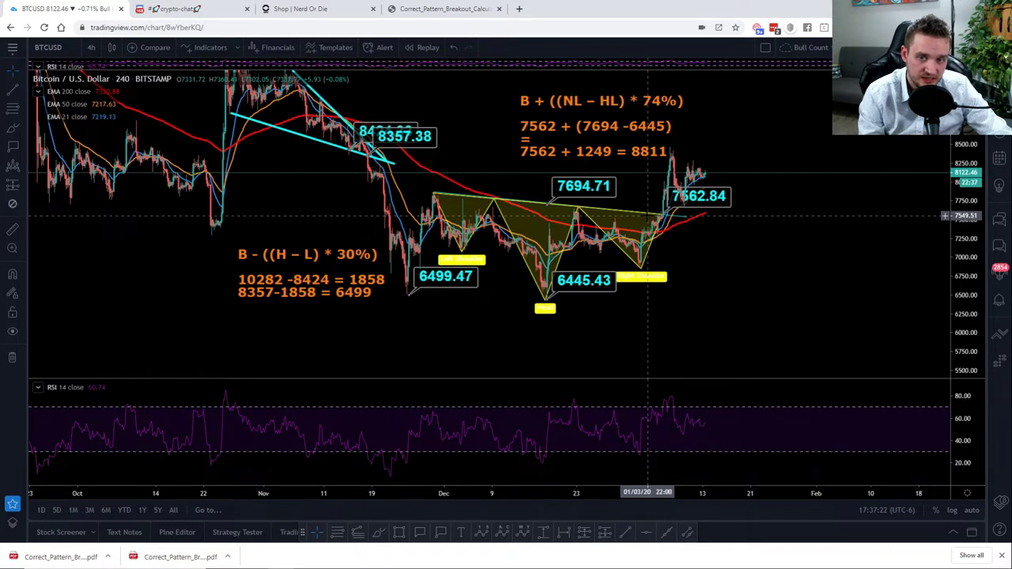
pyautogui.moveTo(757, 289); pyautogui.dragTo(739, 295)
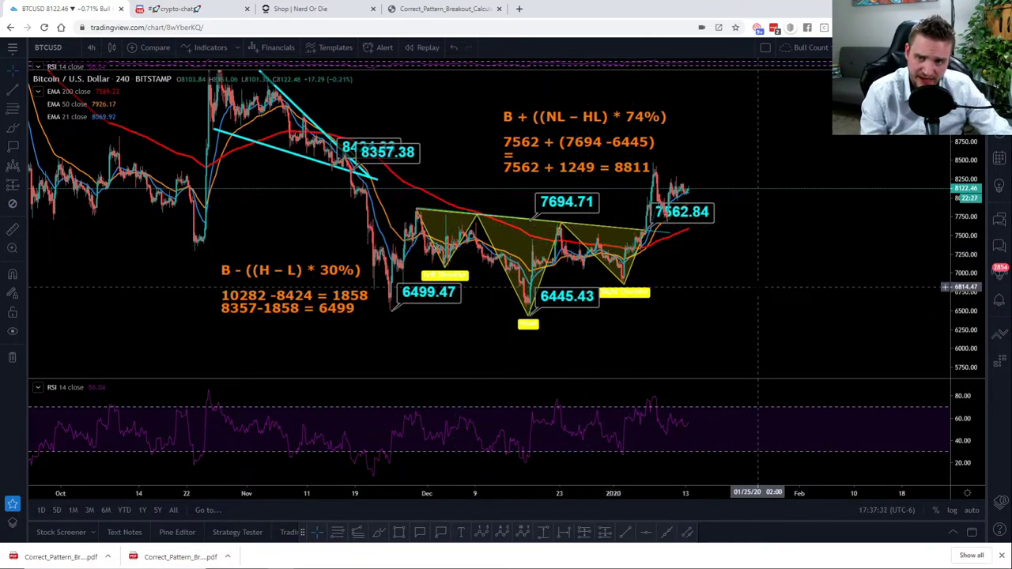
pyautogui.moveTo(757, 293); pyautogui.dragTo(755, 301)
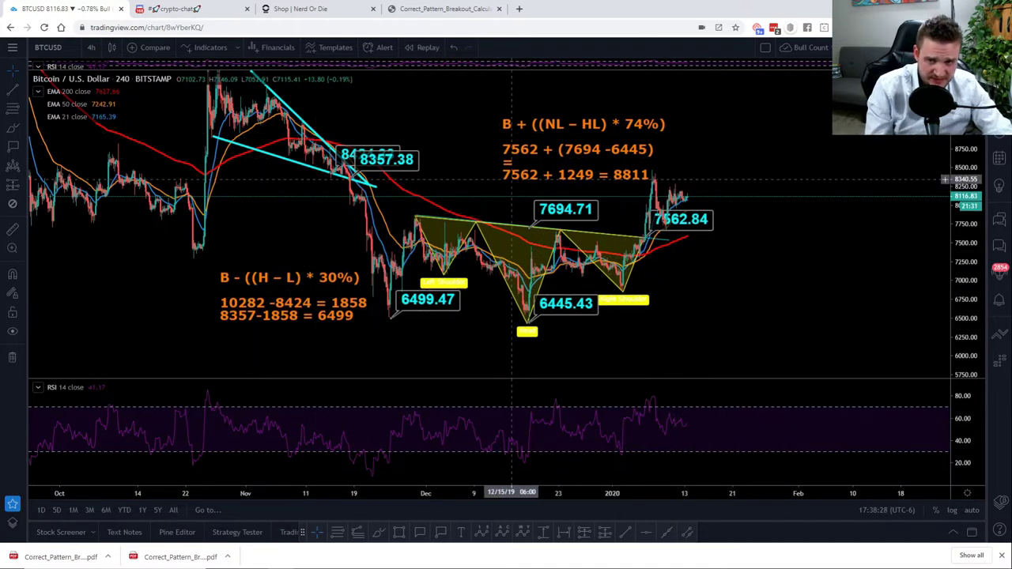
# Nudge the wedge's B - ((H – L) * 30%) calculation note slightly higher and earlier on the chart.
pyautogui.moveTo(345, 237); pyautogui.dragTo(541, 283)
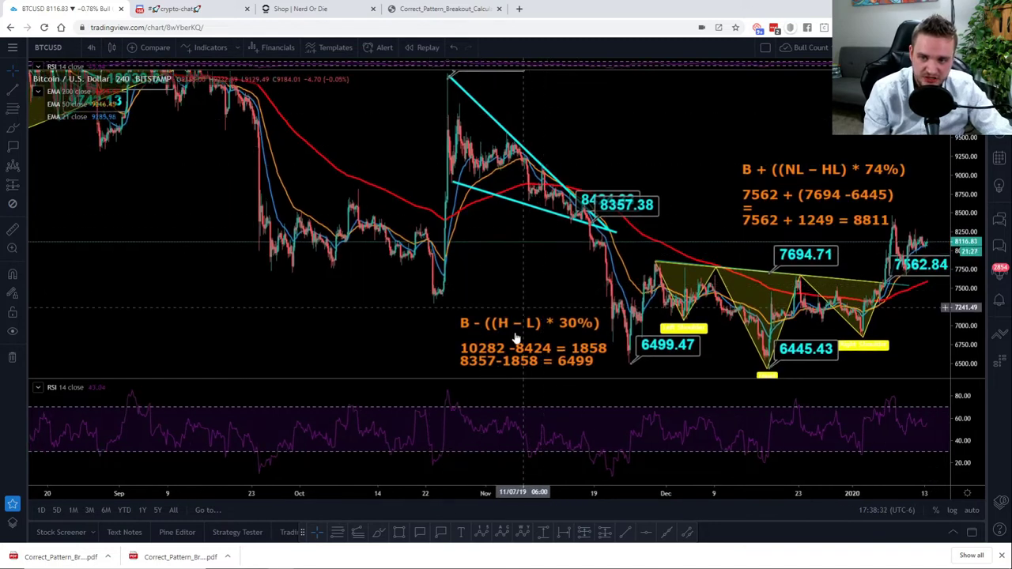
pyautogui.moveTo(514, 332); pyautogui.dragTo(504, 315)
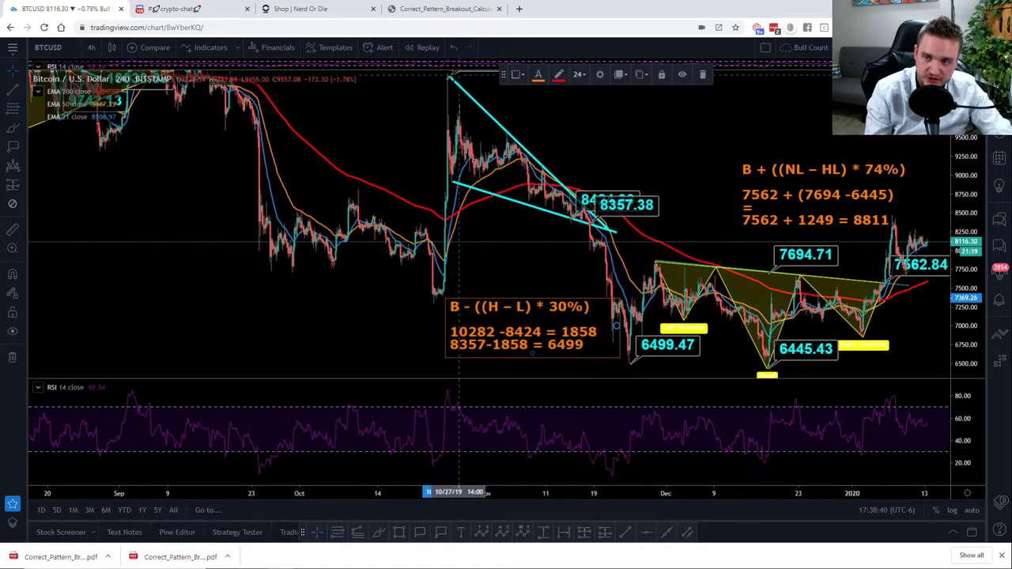
# Examine the wedge's high, low and breakout price labels against its calculation note and the November low.
pyautogui.moveTo(489, 85); pyautogui.dragTo(482, 135)
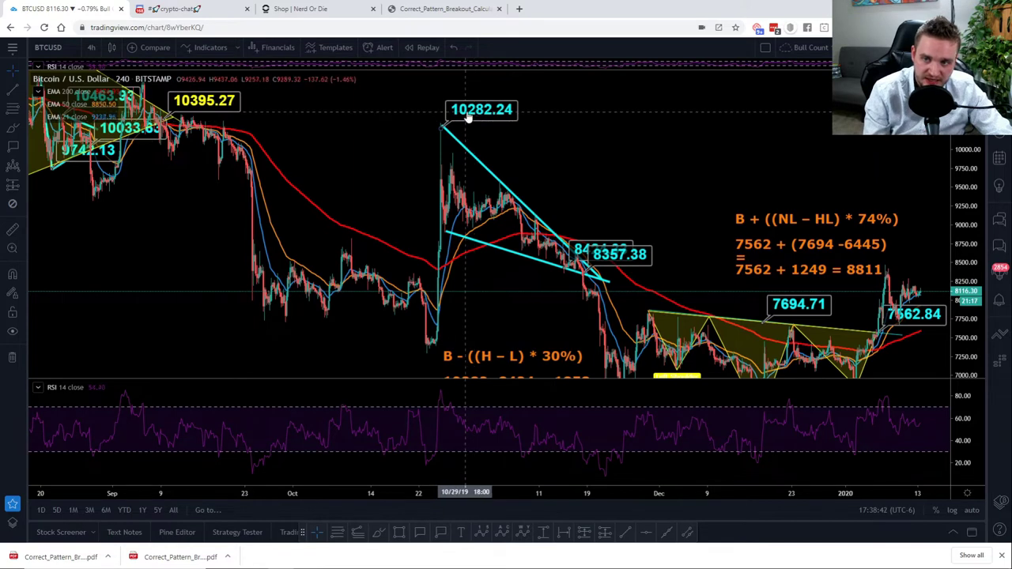
pyautogui.click(579, 258)
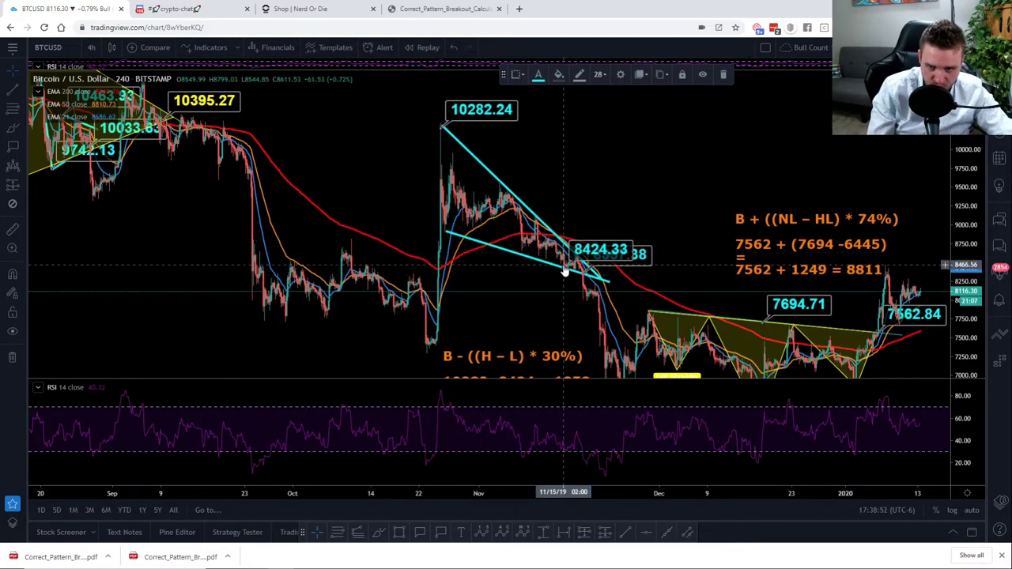
pyautogui.moveTo(537, 321); pyautogui.dragTo(545, 276)
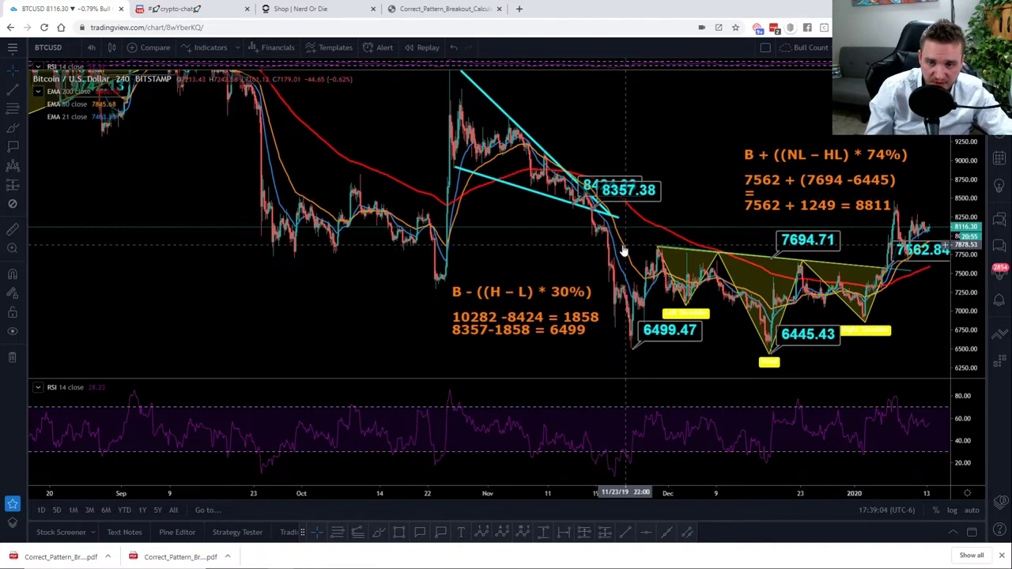
pyautogui.moveTo(558, 260); pyautogui.dragTo(566, 254)
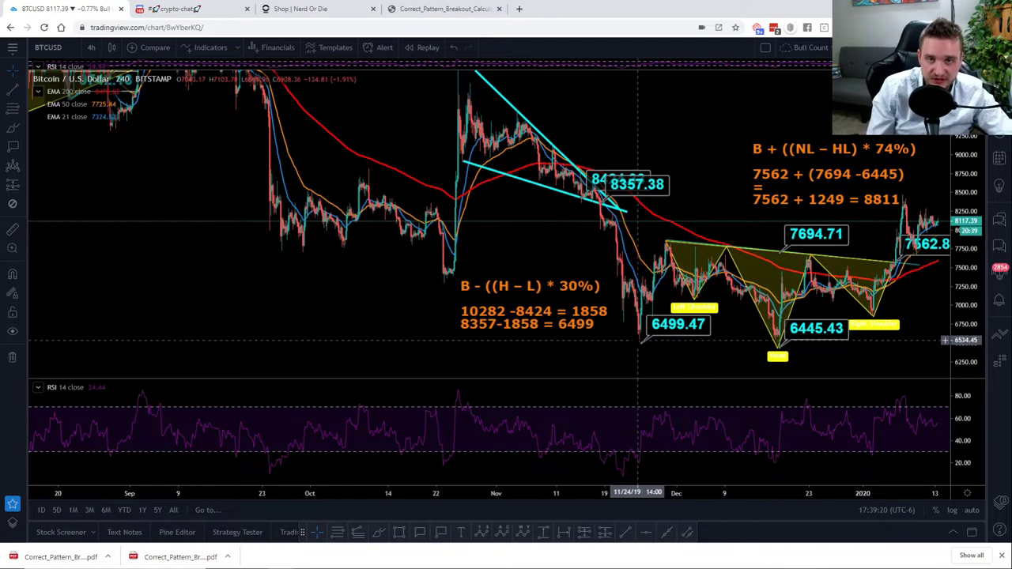
pyautogui.moveTo(490, 209); pyautogui.dragTo(531, 218)
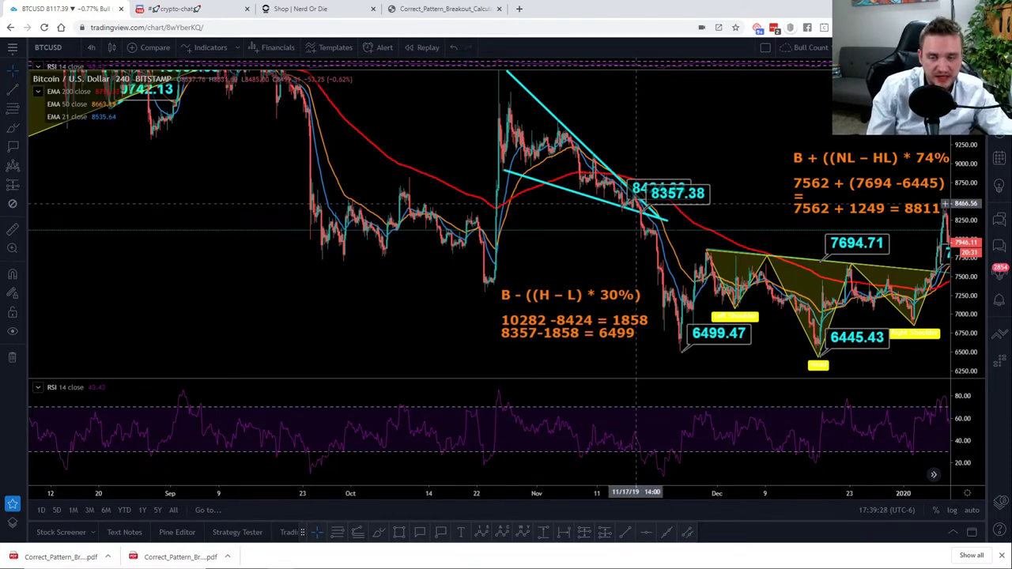
# Draw a trend line across the August pennant's height, from the low labelled 9742.13 to the peak labelled 10463.93.
pyautogui.moveTo(546, 210); pyautogui.dragTo(847, 276)
pyautogui.moveTo(543, 226); pyautogui.dragTo(709, 314)
pyautogui.scroll(2, 844, 310)
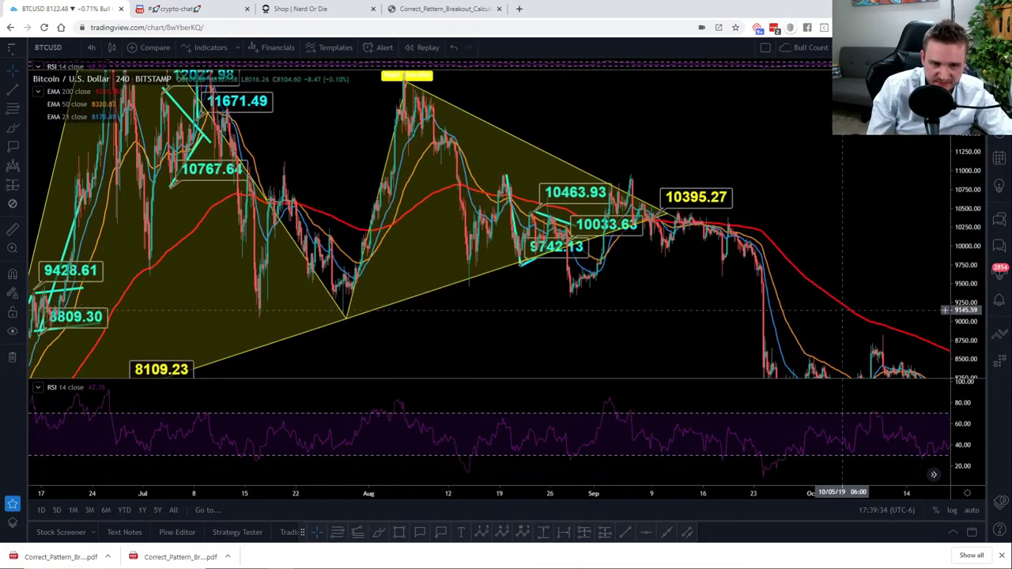
pyautogui.scroll(4, 870, 261)
pyautogui.scroll(1, 749, 280)
pyautogui.moveTo(451, 237); pyautogui.dragTo(967, 294)
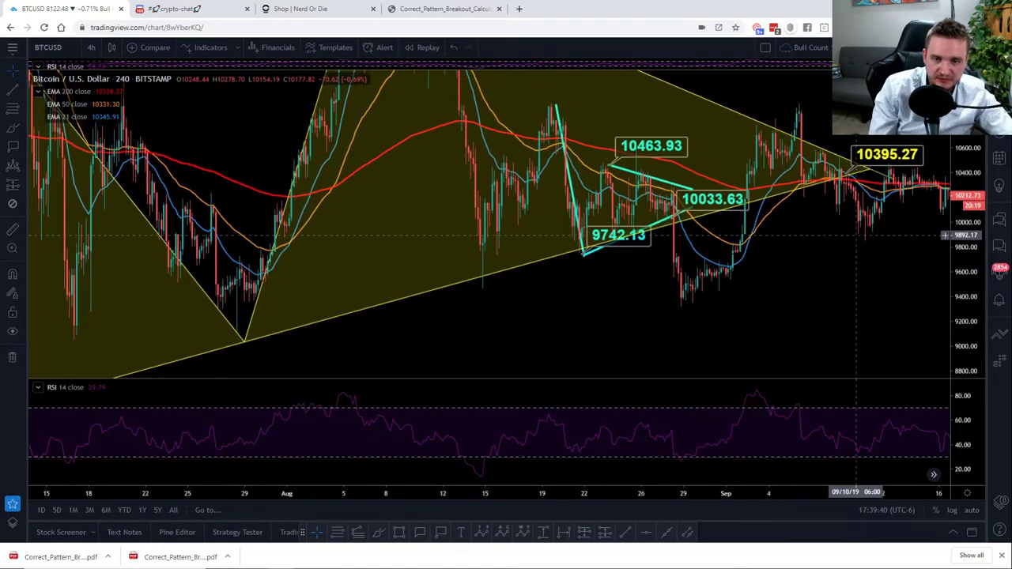
pyautogui.moveTo(795, 286); pyautogui.dragTo(740, 298)
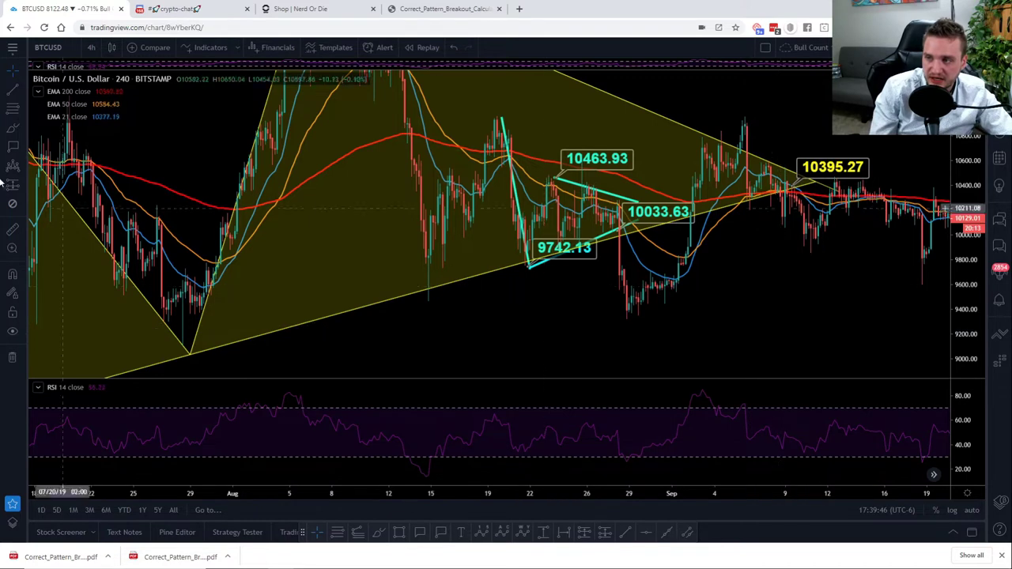
pyautogui.click(11, 90)
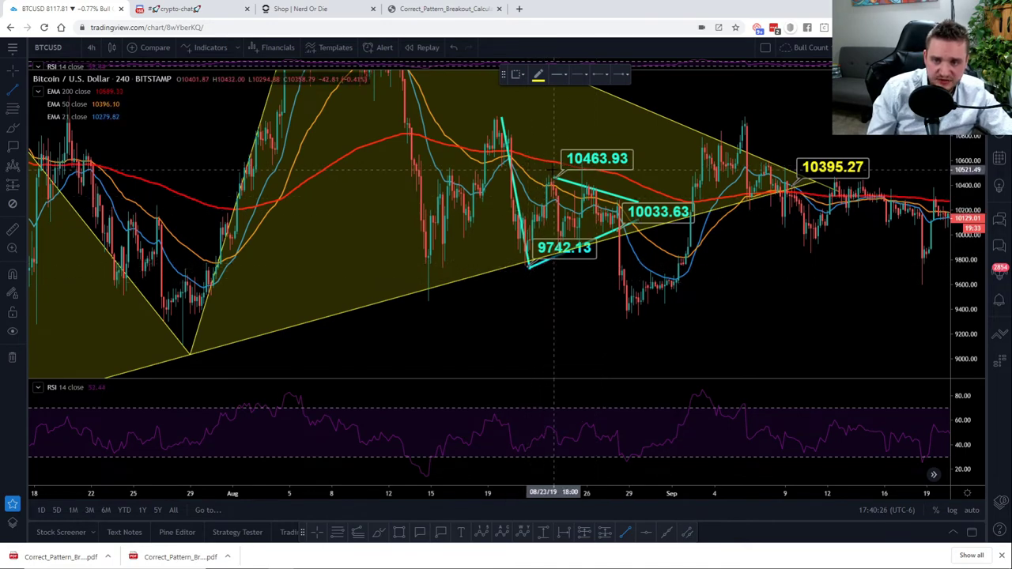
pyautogui.click(22, 88)
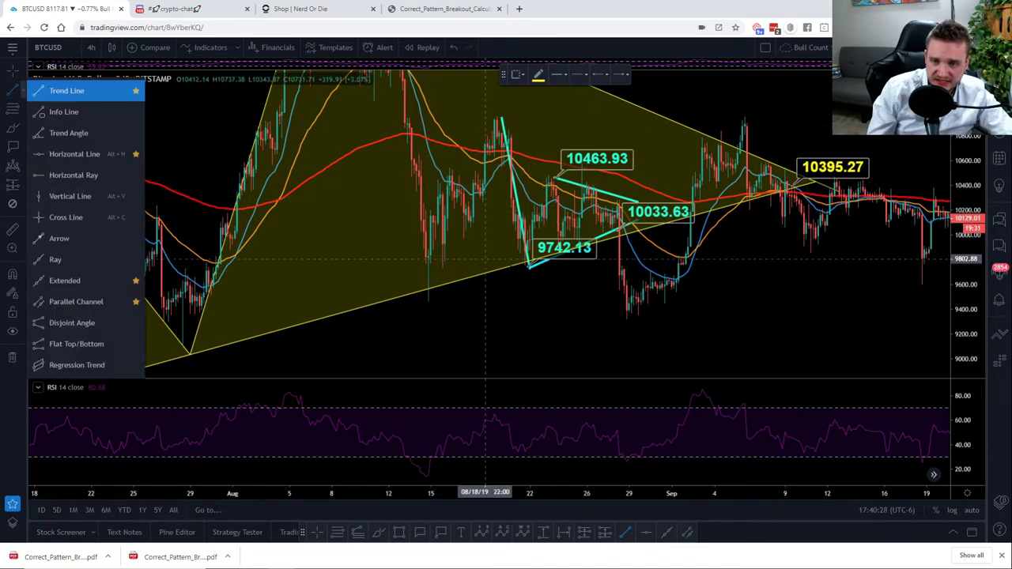
pyautogui.click(529, 268)
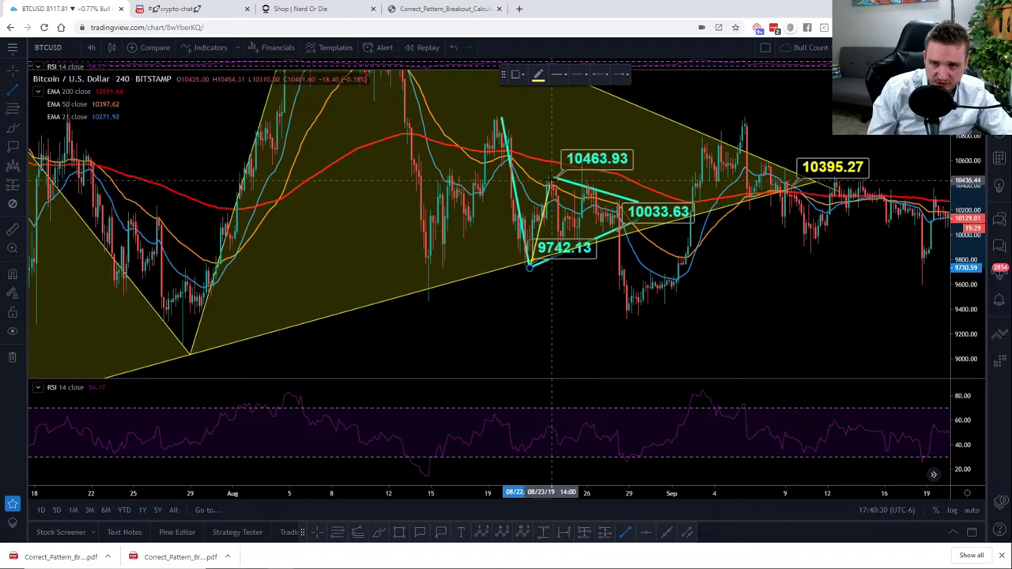
pyautogui.click(551, 179)
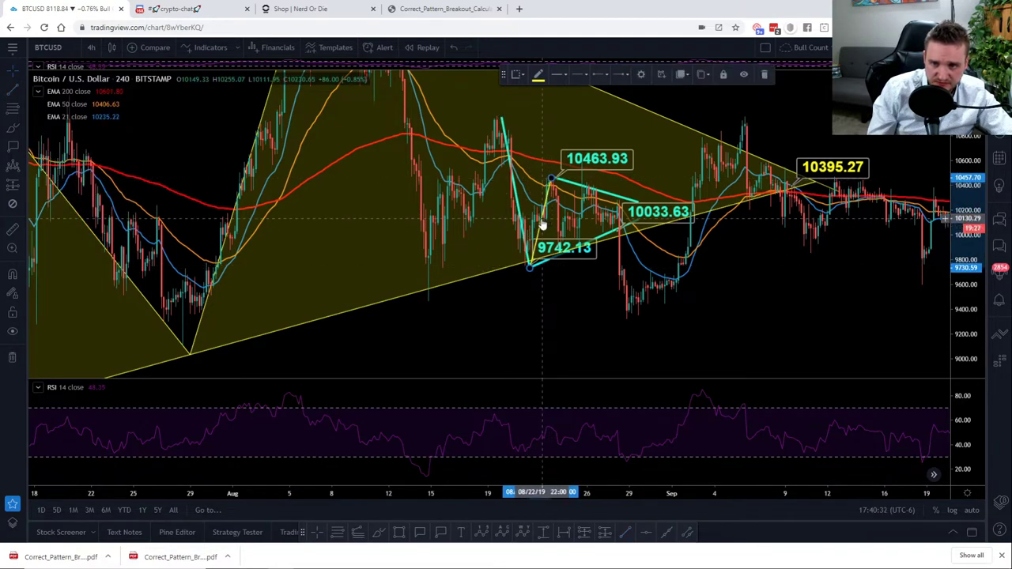
# Move the new trend line so it projects downward from the pennant's 10033.63 breakout, spanning about 10075 to 9348.
pyautogui.moveTo(542, 226); pyautogui.dragTo(617, 265)
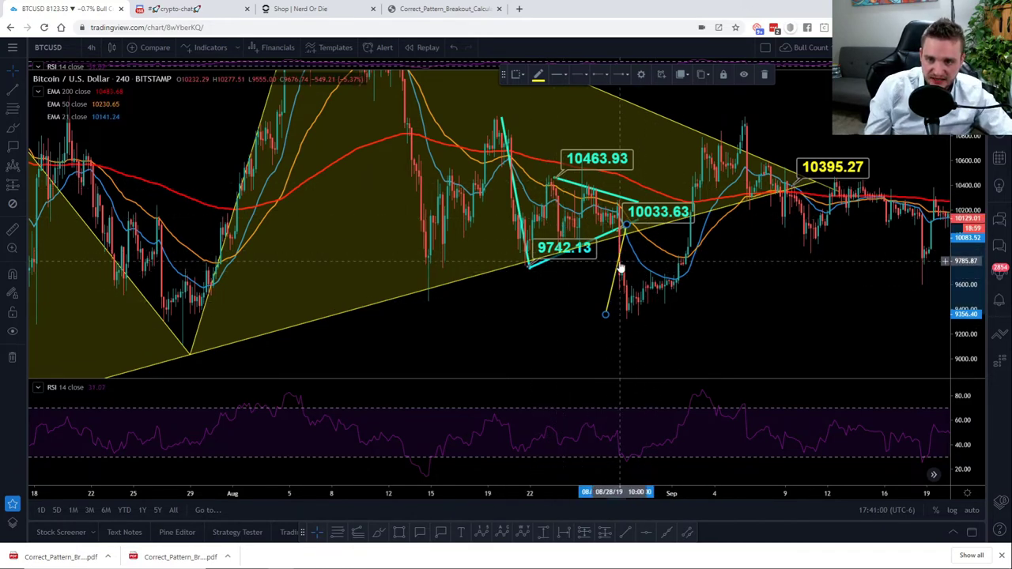
pyautogui.moveTo(621, 269)
pyautogui.mouseDown()
pyautogui.moveTo(598, 234)
pyautogui.moveTo(554, 274)
pyautogui.moveTo(544, 220)
pyautogui.moveTo(605, 255)
pyautogui.moveTo(627, 299)
pyautogui.mouseUp()
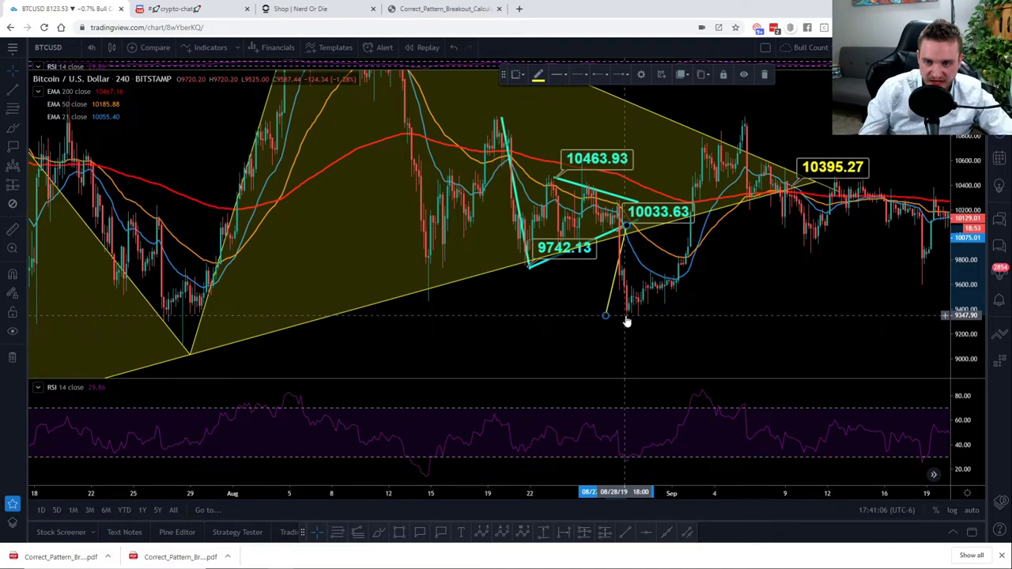
# Shift the cyan projection line of the early July pennant slightly earlier, spanning about 11640 to 13012.
pyautogui.moveTo(626, 320); pyautogui.dragTo(714, 271)
pyautogui.moveTo(632, 348); pyautogui.dragTo(861, 371)
pyautogui.moveTo(530, 206); pyautogui.dragTo(703, 295)
pyautogui.moveTo(717, 202); pyautogui.dragTo(769, 243)
pyautogui.moveTo(967, 238); pyautogui.dragTo(966, 273)
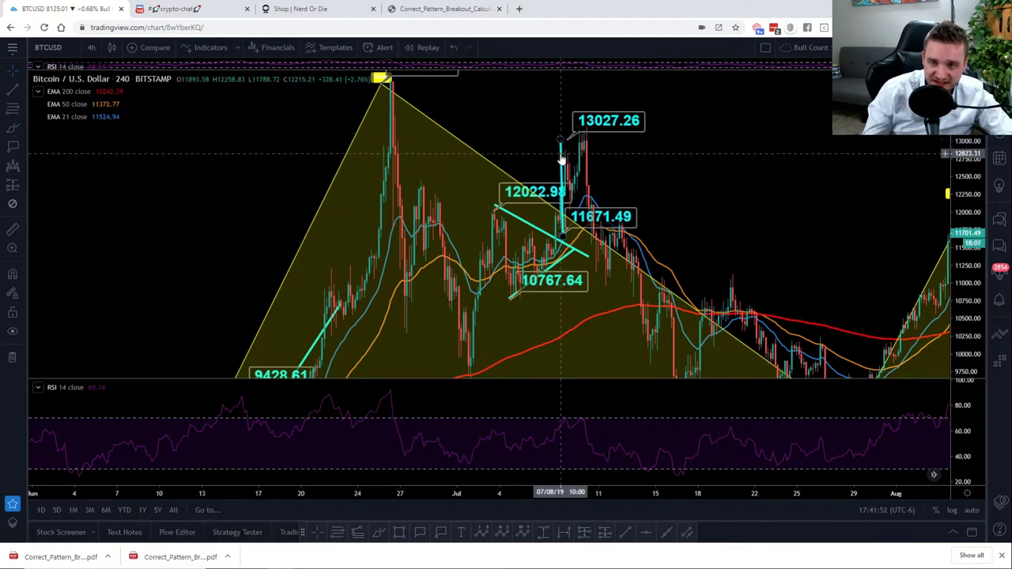
pyautogui.moveTo(560, 153); pyautogui.dragTo(549, 155)
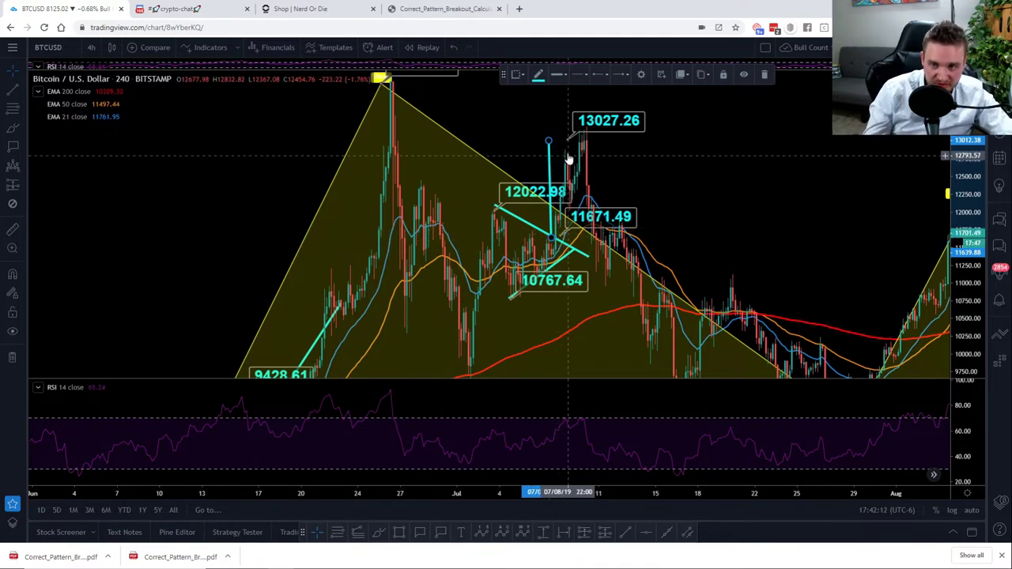
# Move the June flag's 8809.30 price label down and slightly later, to 8096.59 on 19 June.
pyautogui.moveTo(675, 166); pyautogui.dragTo(717, 162)
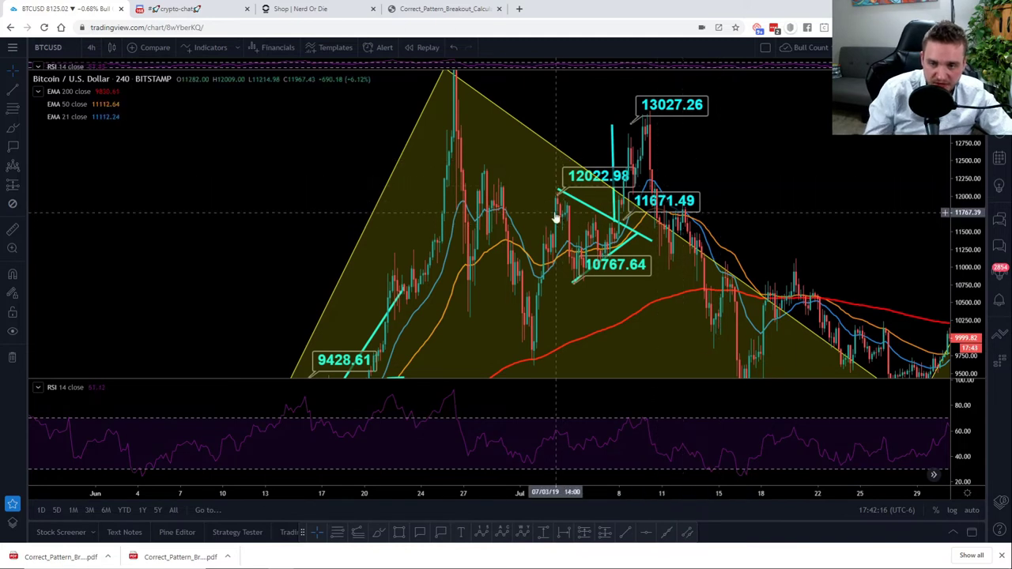
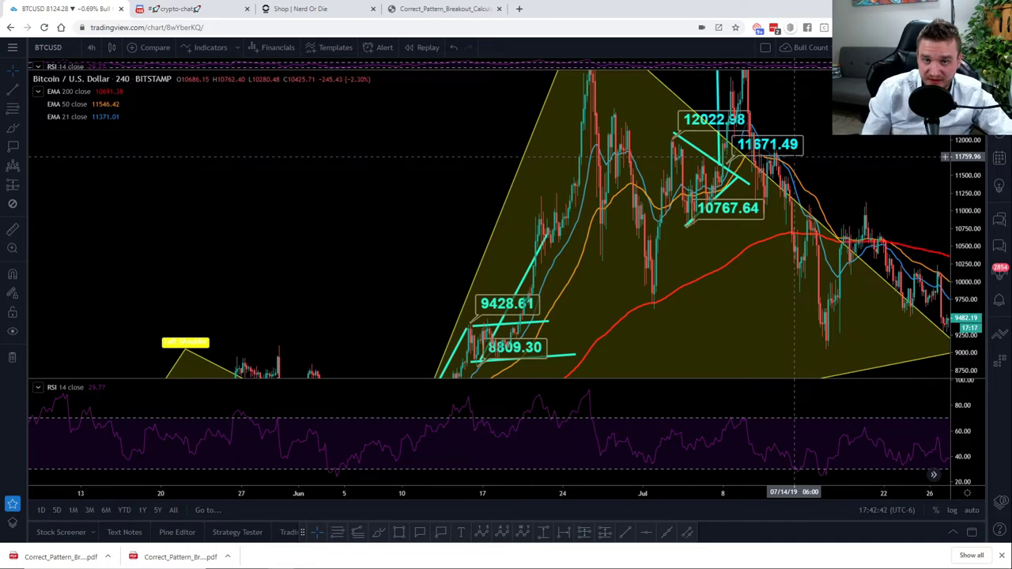
pyautogui.scroll(-5, 583, 340)
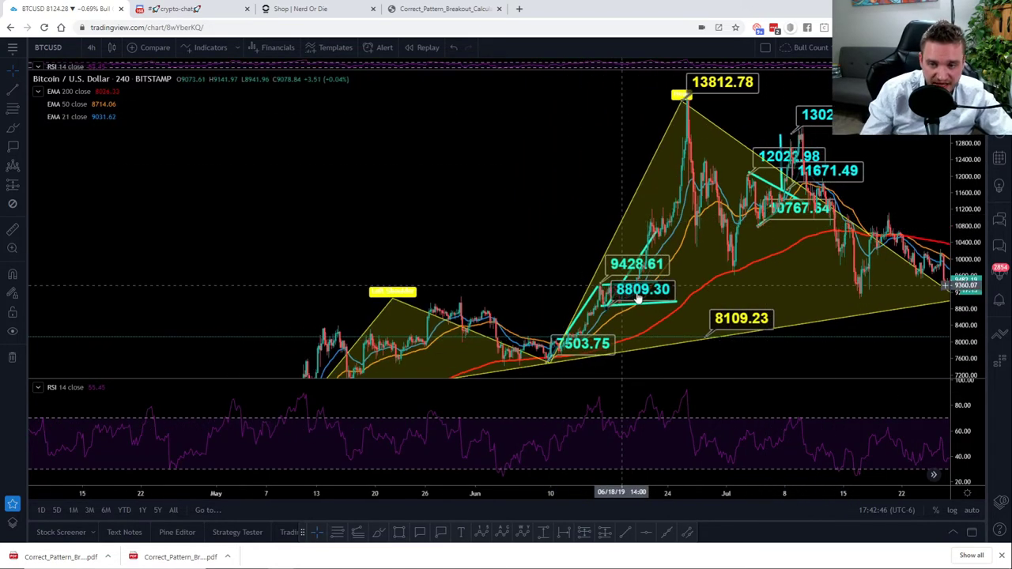
pyautogui.moveTo(646, 296); pyautogui.dragTo(672, 320)
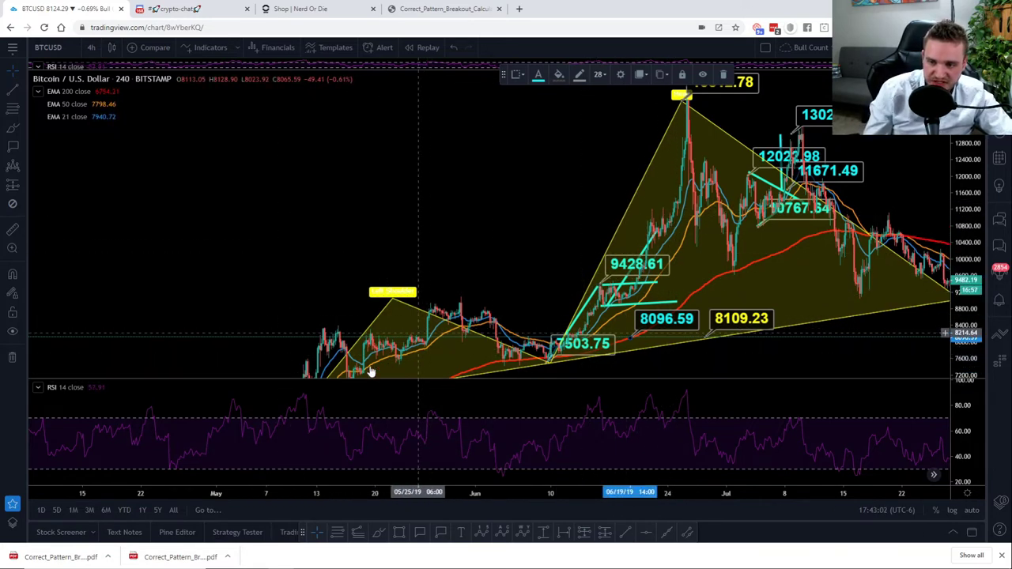
# Examine the June flag's pole from the 7503.75 low and the cyan projection line rising from the flag.
pyautogui.click(511, 219)
pyautogui.moveTo(510, 219); pyautogui.dragTo(505, 185)
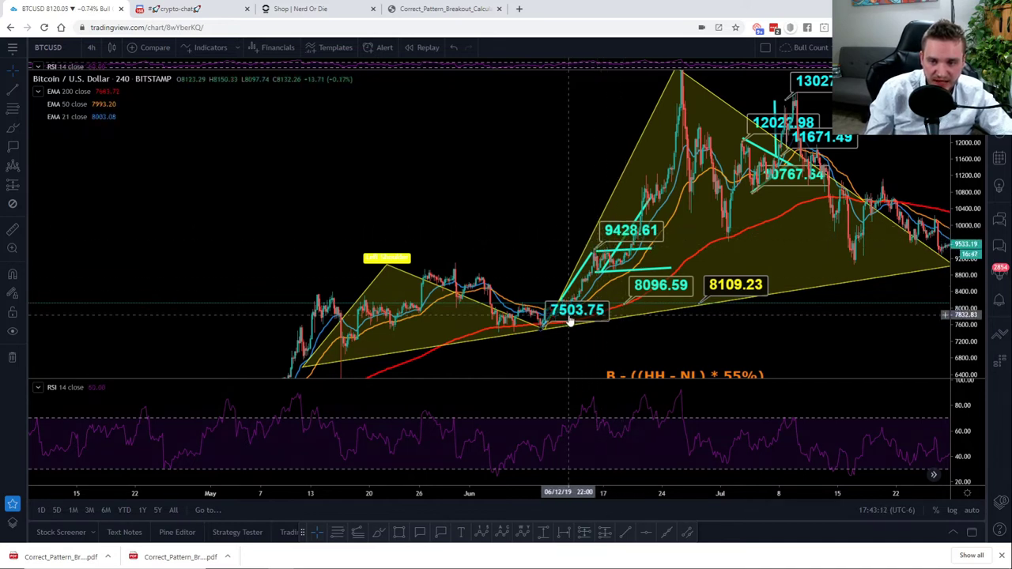
pyautogui.moveTo(600, 271); pyautogui.dragTo(641, 215)
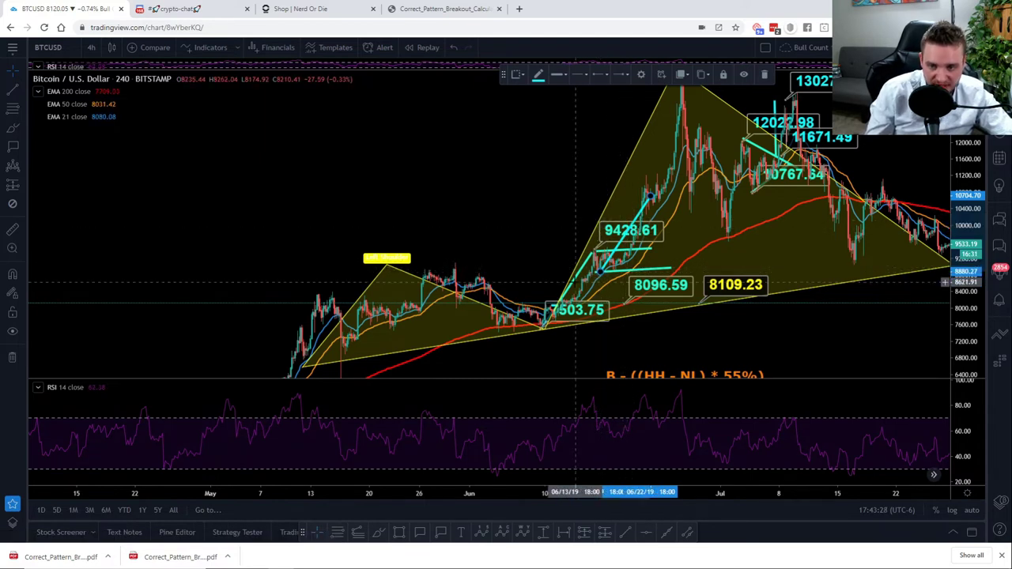
pyautogui.click(570, 289)
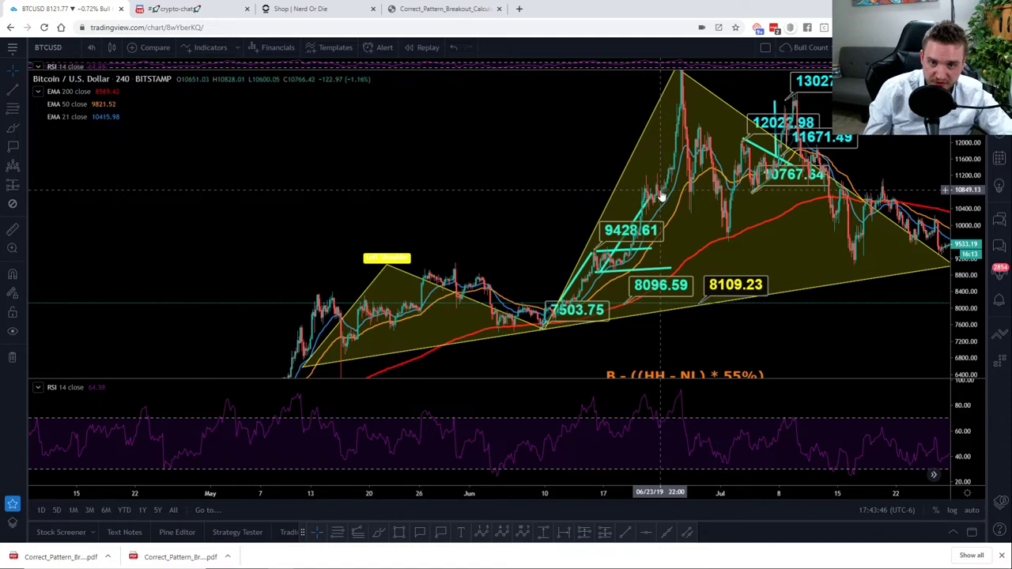
# Circle the two neckline lows of the 2019 head and shoulders, in early June and late July, with yellow brush strokes.
pyautogui.moveTo(789, 314); pyautogui.dragTo(843, 248)
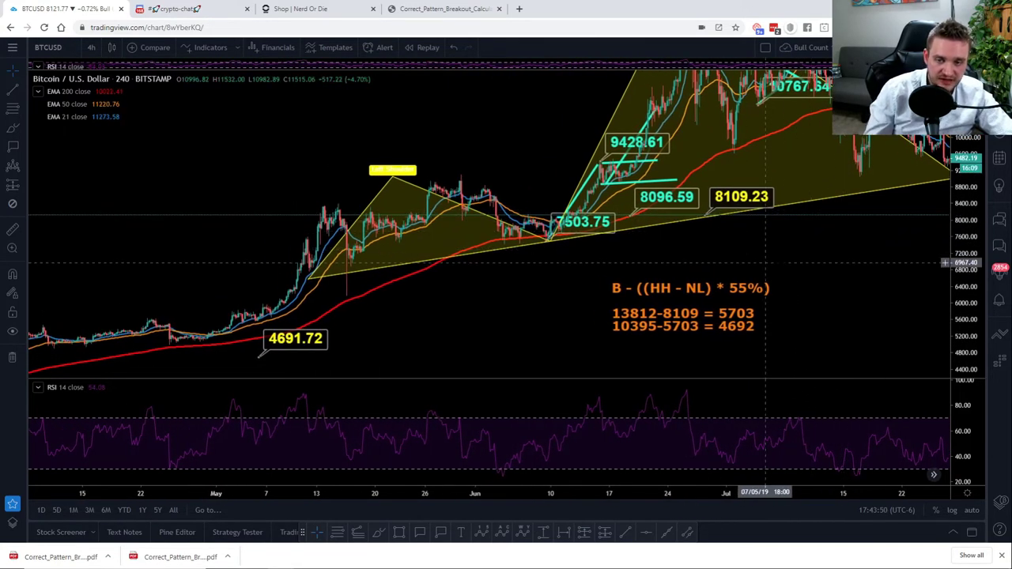
pyautogui.scroll(-3, 803, 261)
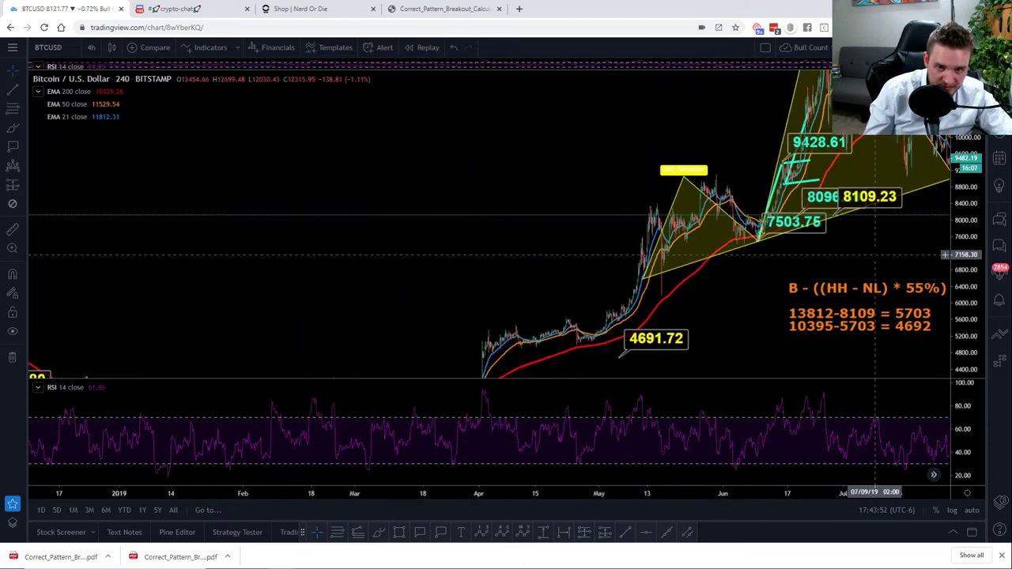
pyautogui.moveTo(667, 270); pyautogui.dragTo(601, 276)
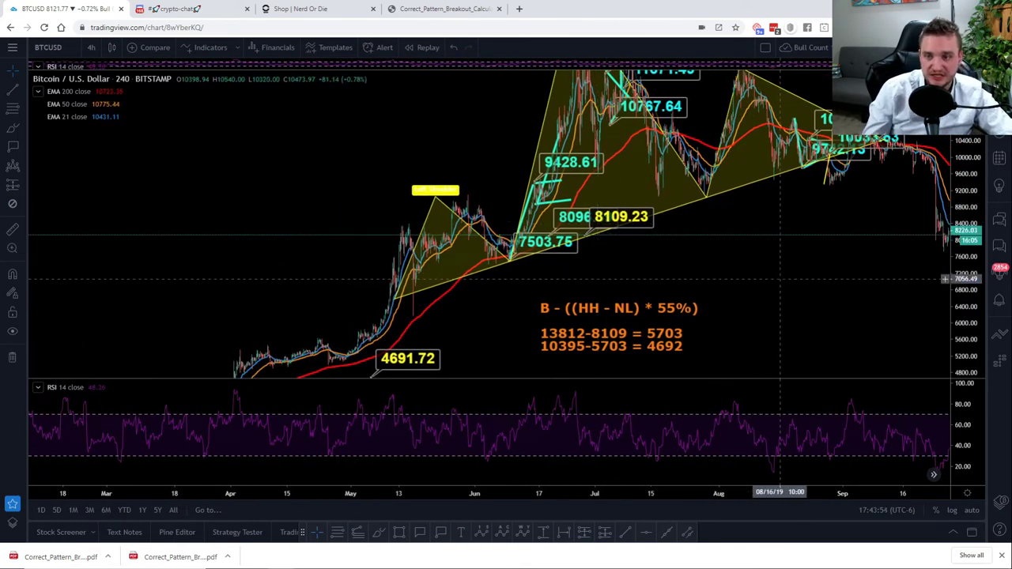
pyautogui.moveTo(768, 287); pyautogui.dragTo(780, 353)
pyautogui.click(933, 474)
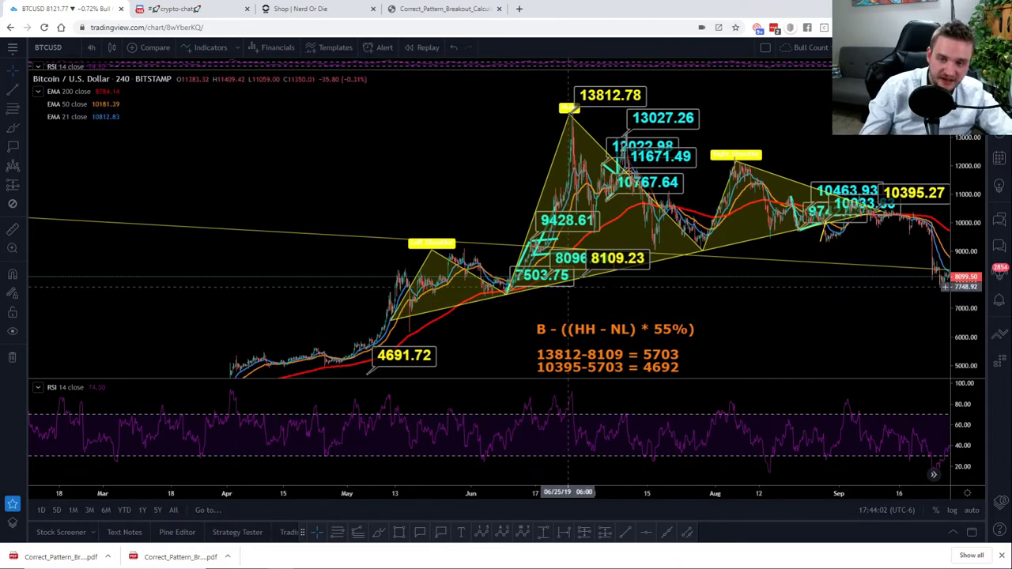
pyautogui.moveTo(734, 321); pyautogui.dragTo(694, 283)
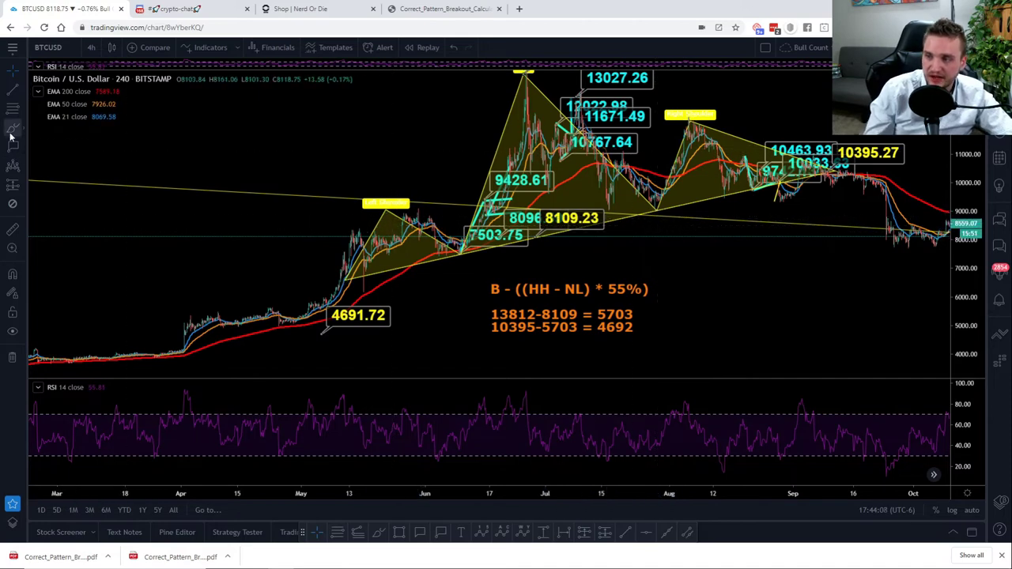
pyautogui.moveTo(445, 239); pyautogui.dragTo(464, 264)
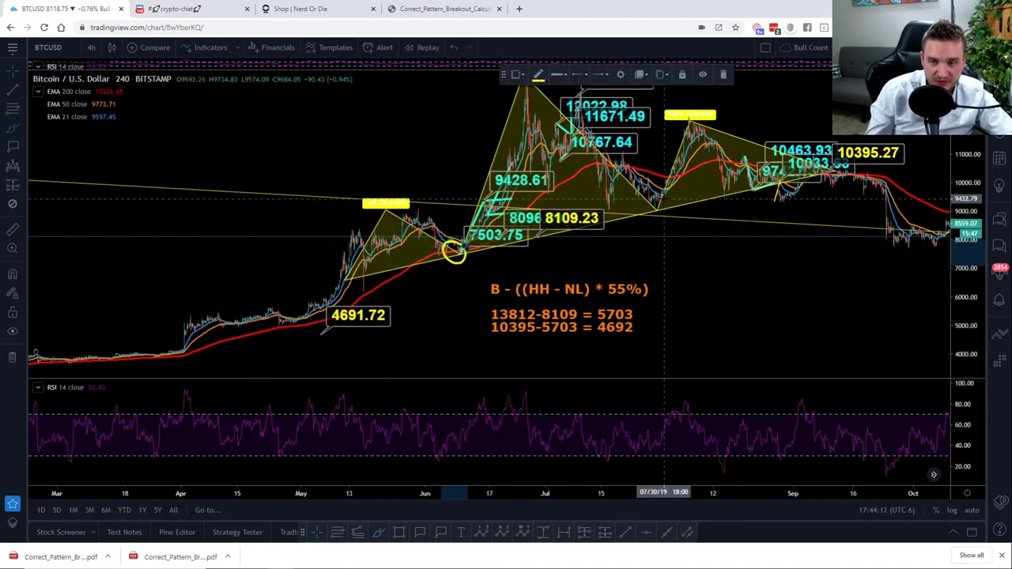
pyautogui.moveTo(653, 202); pyautogui.dragTo(662, 214)
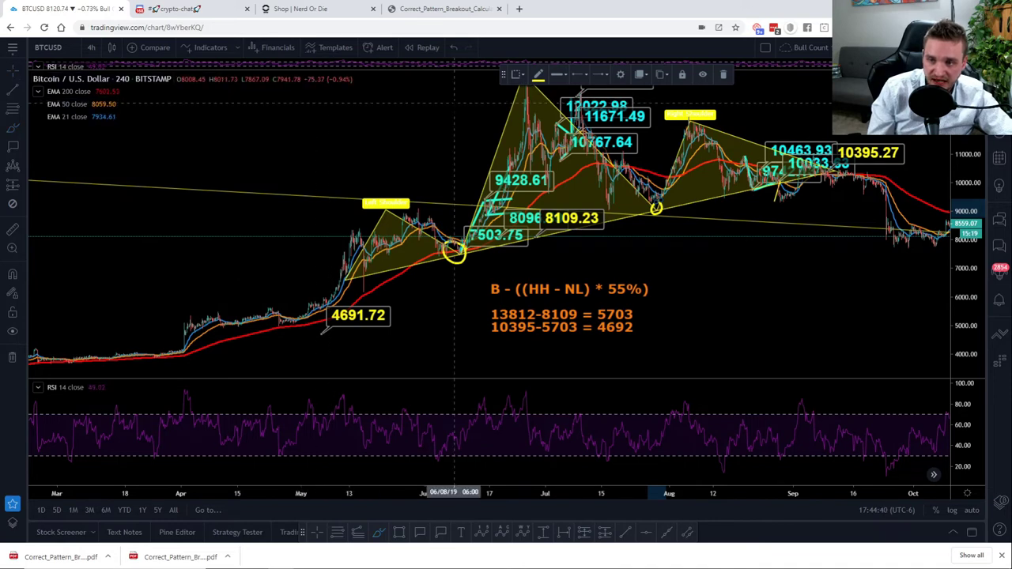
pyautogui.moveTo(455, 103); pyautogui.dragTo(446, 145)
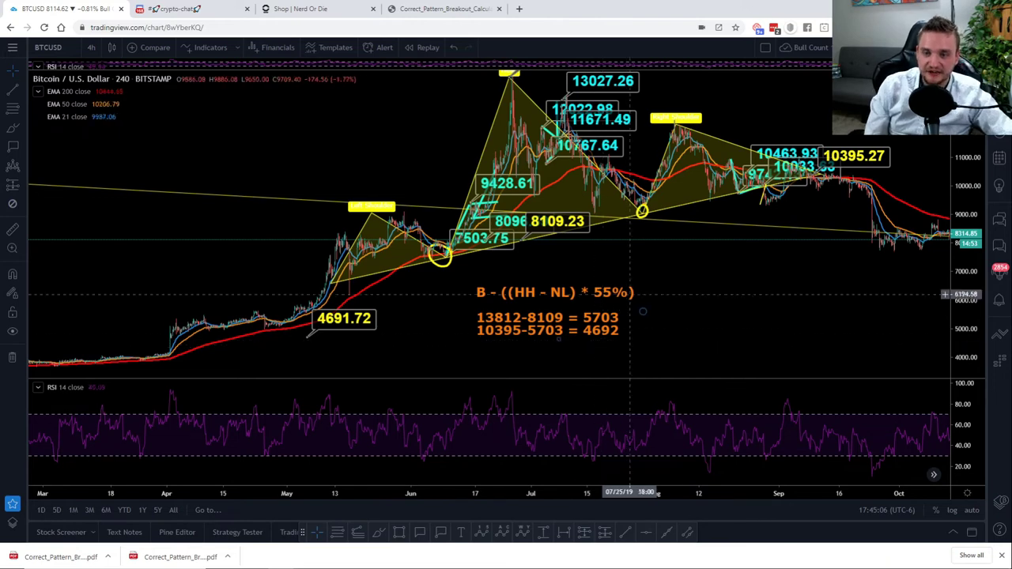
# Move the orange calculation note of the mid-2018 head and shoulders up, closer to the pattern's neckline.
pyautogui.scroll(-5, 605, 253)
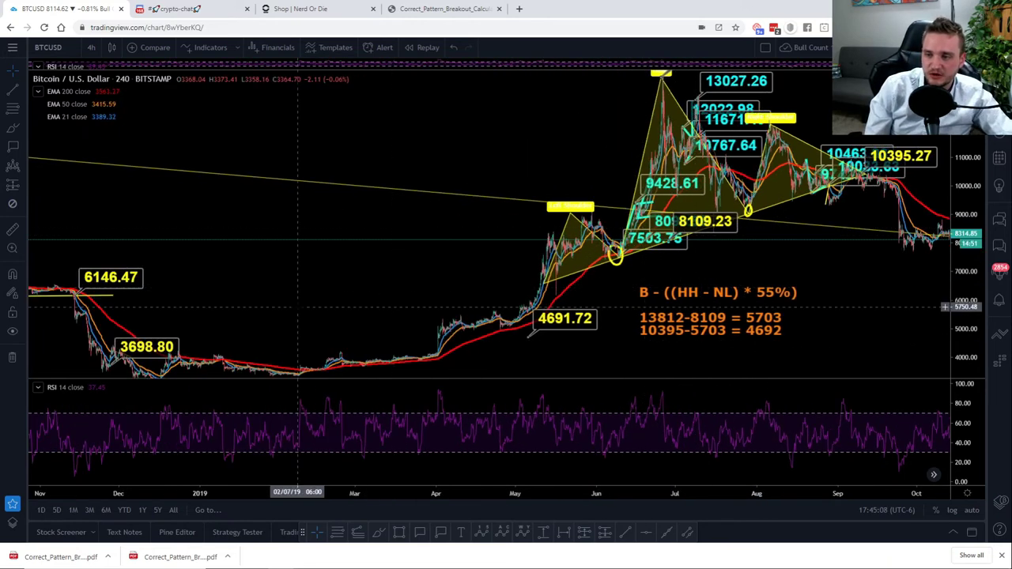
pyautogui.hscroll(-10, 476, 304)
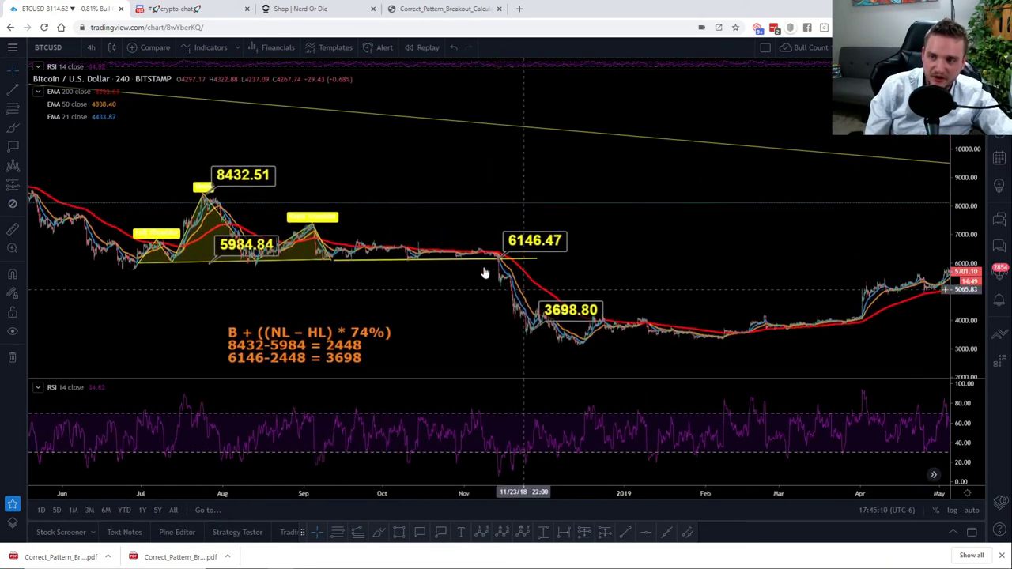
pyautogui.hscroll(-5, 468, 163)
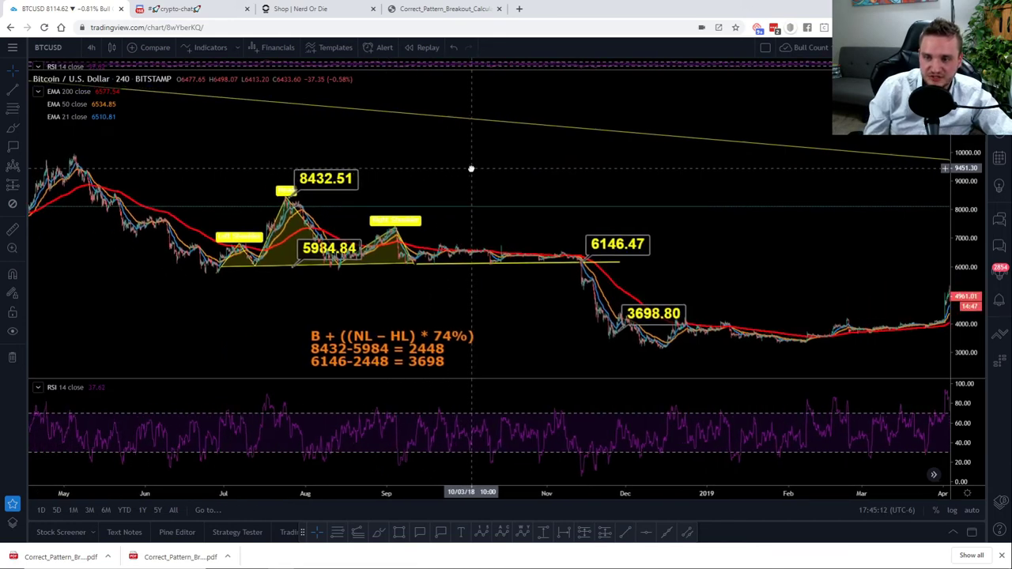
pyautogui.moveTo(882, 257); pyautogui.dragTo(853, 259)
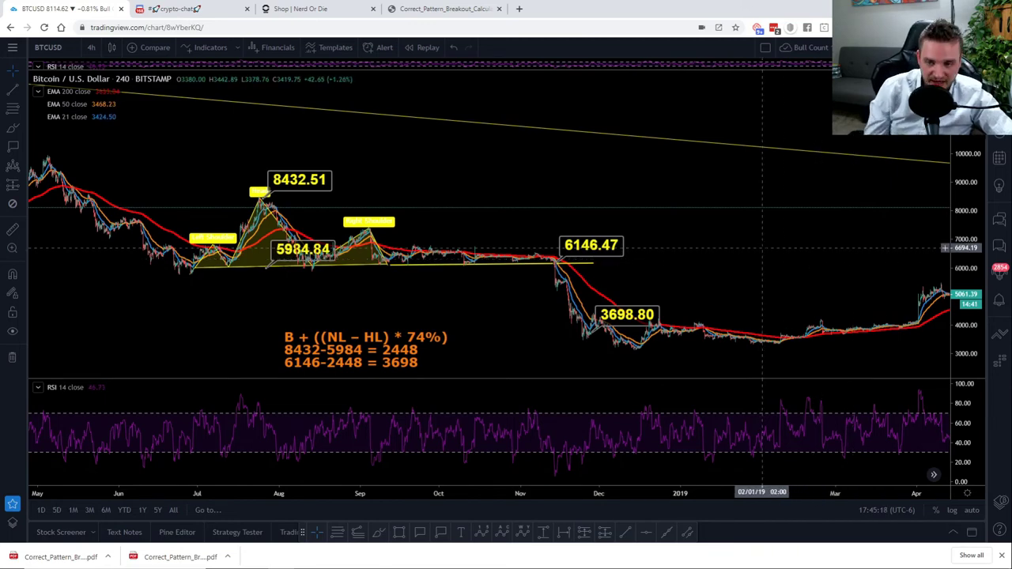
pyautogui.hscroll(-3, 615, 158)
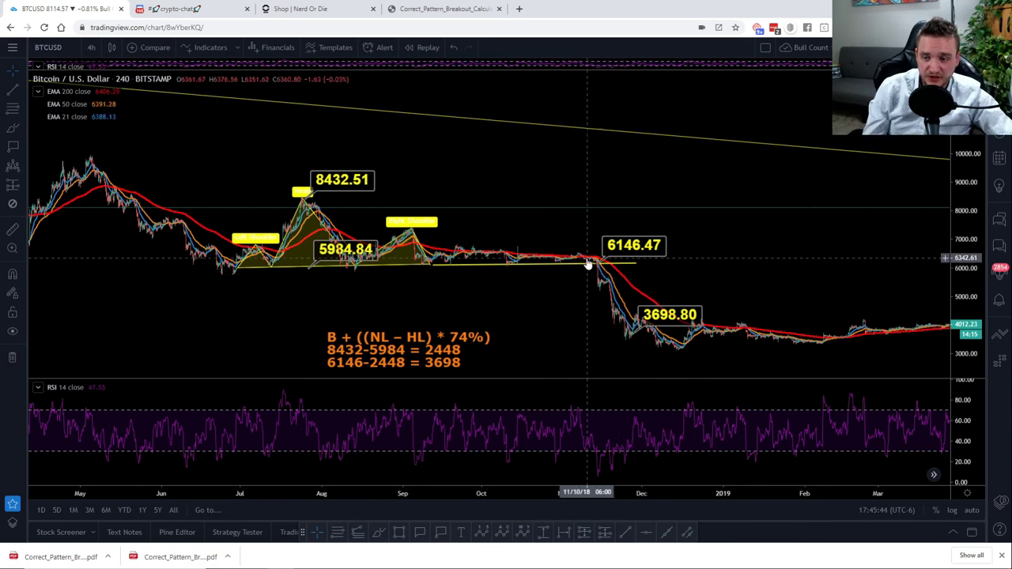
pyautogui.moveTo(417, 360); pyautogui.dragTo(419, 328)
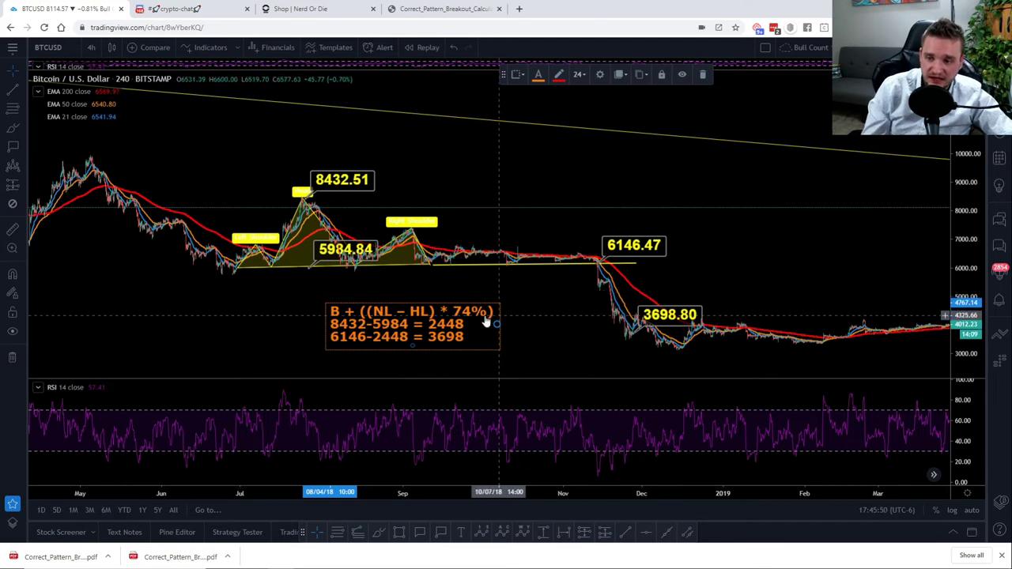
# Correct the 2018 note's formula to subtract from the breakout, reading B - ((NL – HL) * 74%).
pyautogui.doubleClick(425, 320)
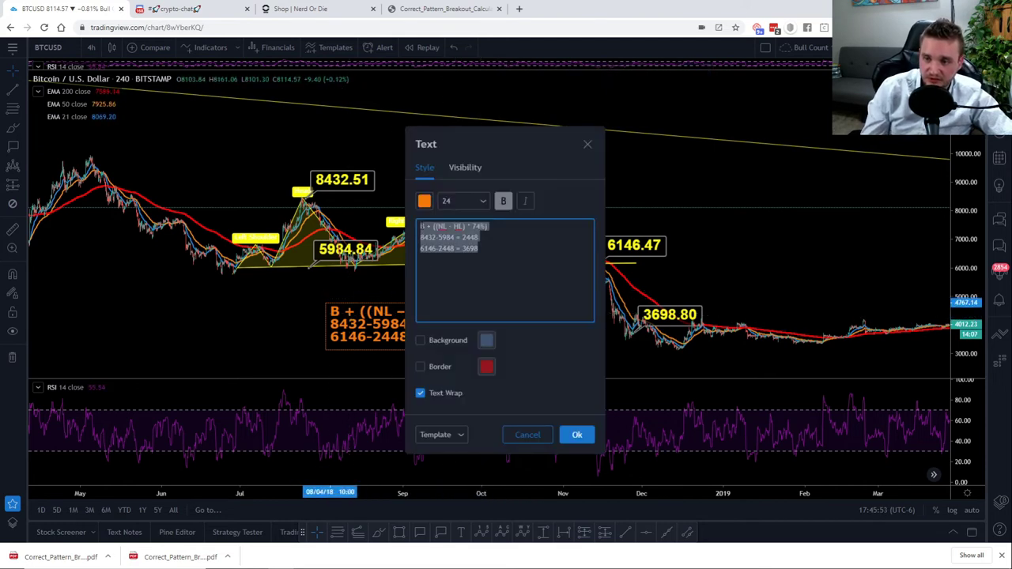
pyautogui.click(432, 227)
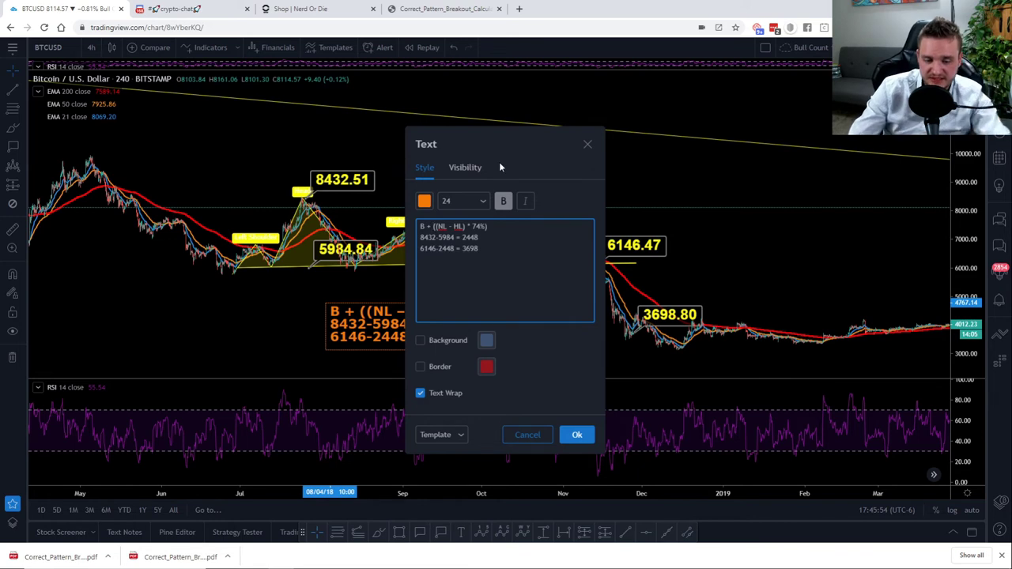
pyautogui.press('BackSpace')
pyautogui.press('BackSpace')
pyautogui.write('-')
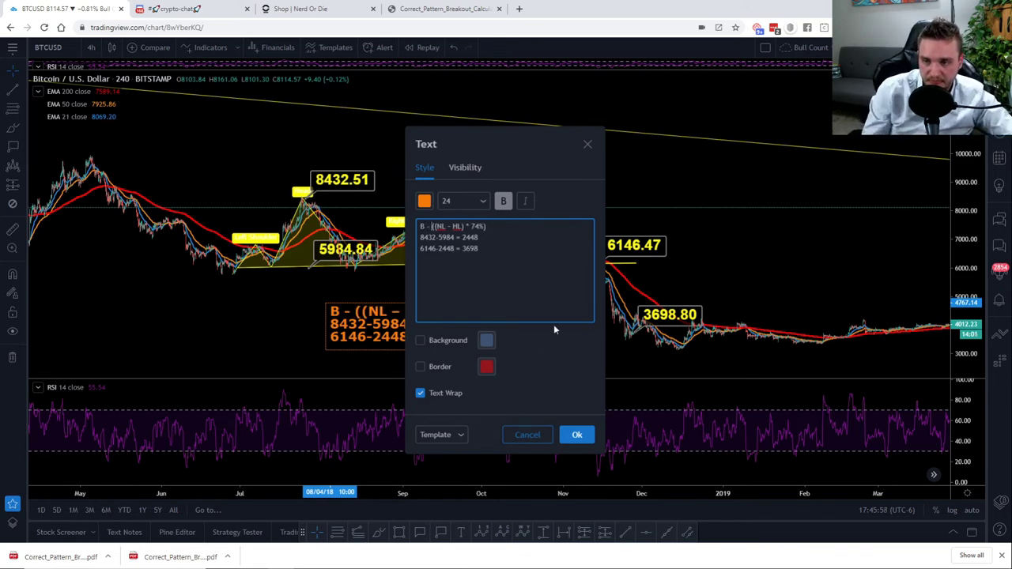
pyautogui.click(280, 304)
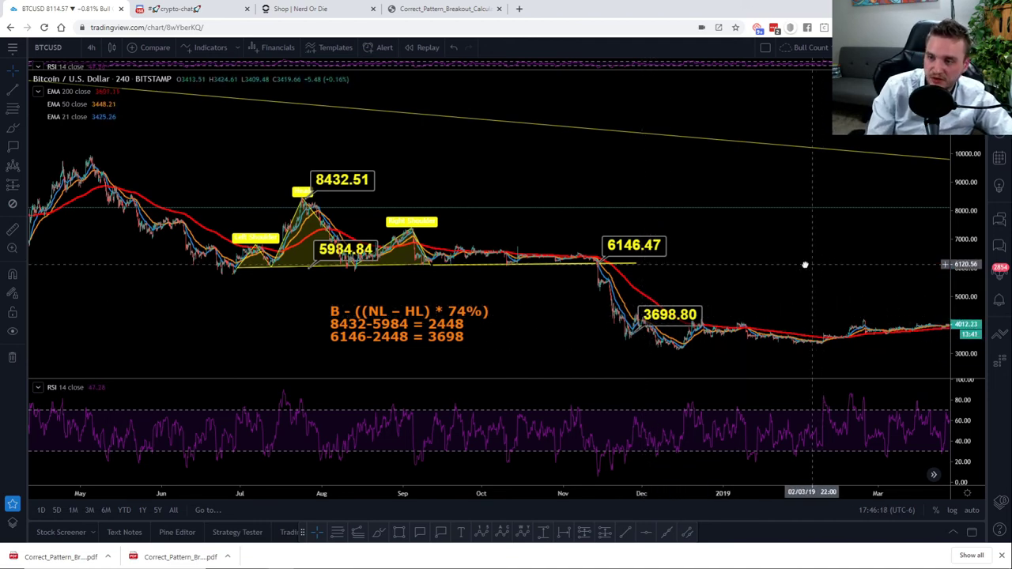
# Examine the chart forward from the 2018 breakdown through the 2019 head and shoulders to the latest annotated patterns.
pyautogui.moveTo(804, 265); pyautogui.dragTo(594, 237)
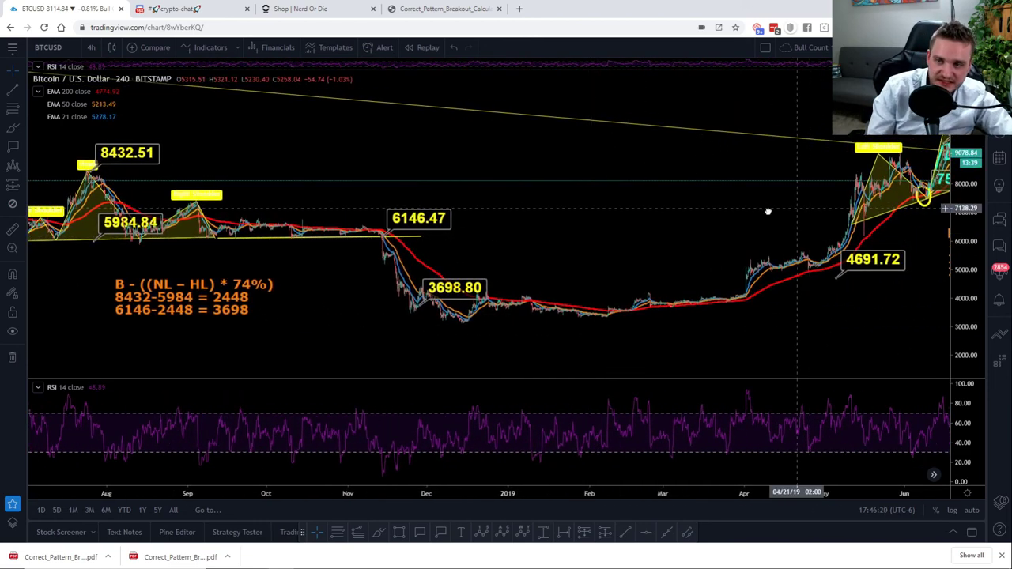
pyautogui.hscroll(3, 773, 217)
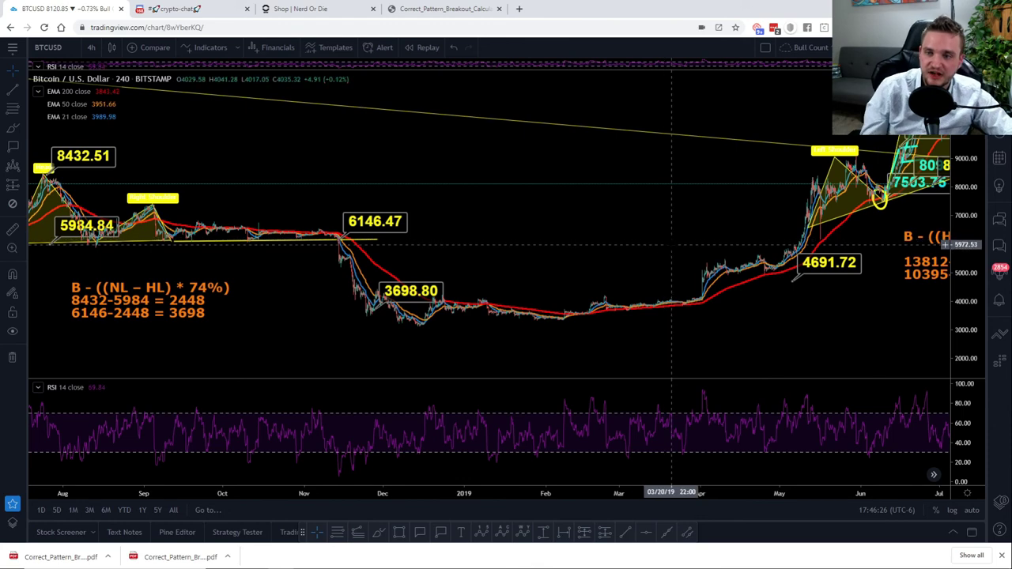
pyautogui.hscroll(2, 490, 167)
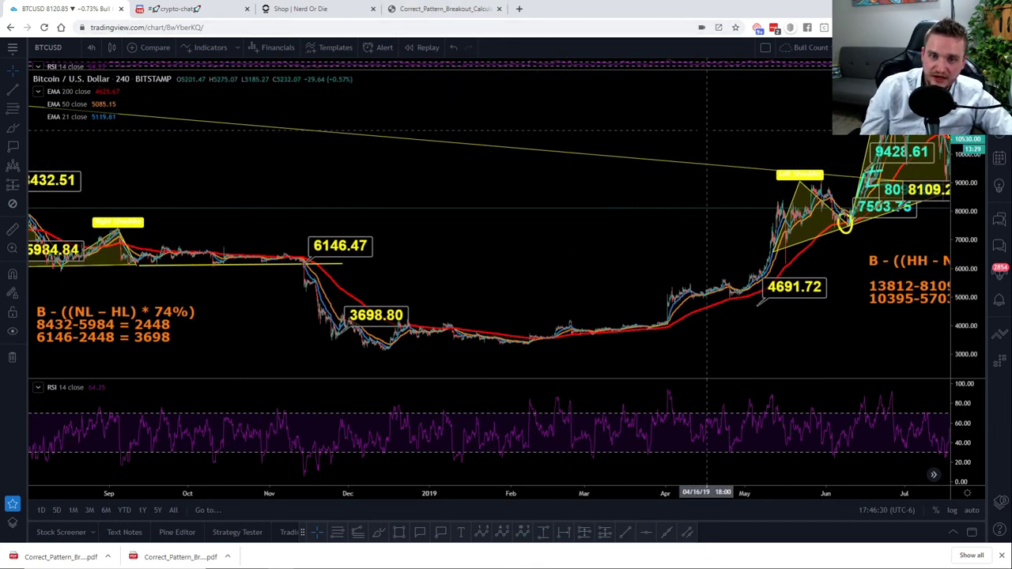
pyautogui.hscroll(4, 558, 126)
pyautogui.hscroll(2, 501, 135)
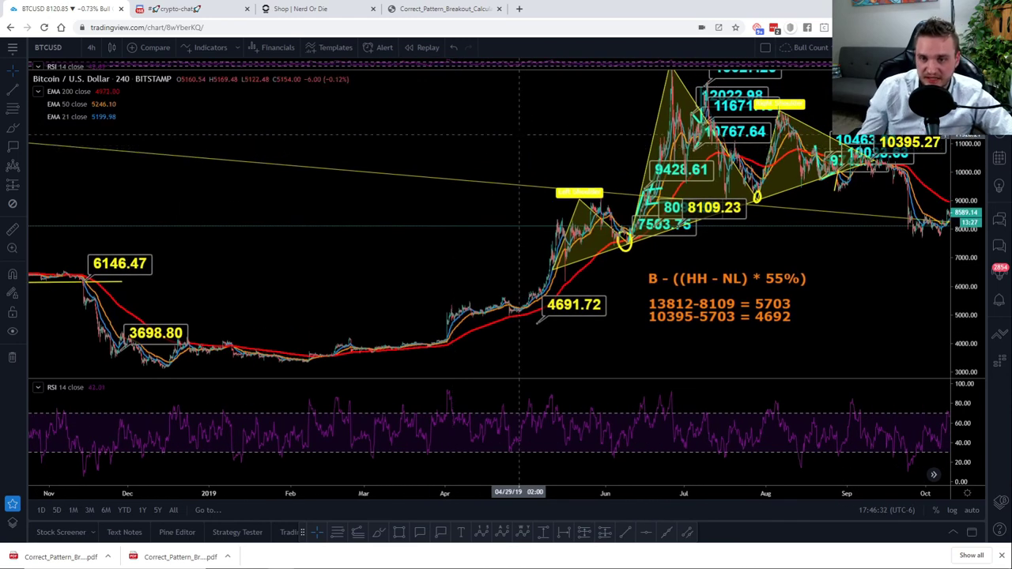
pyautogui.hscroll(7, 707, 220)
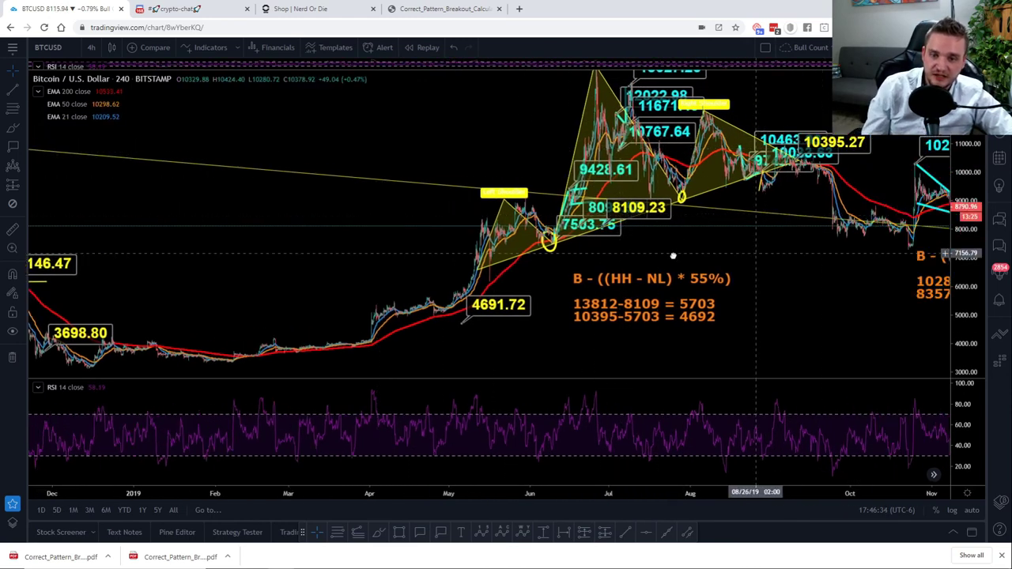
pyautogui.moveTo(573, 253); pyautogui.dragTo(450, 264)
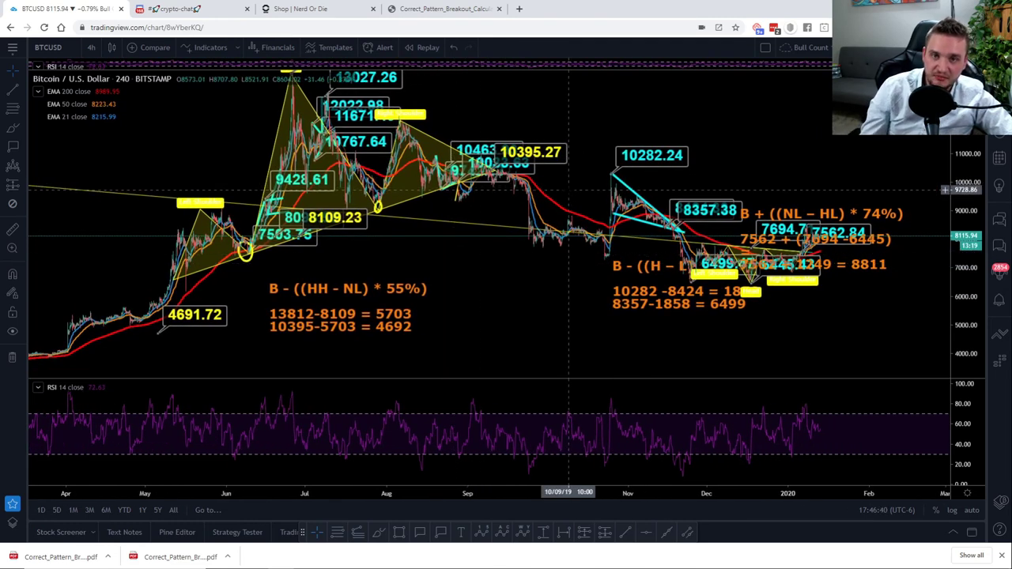